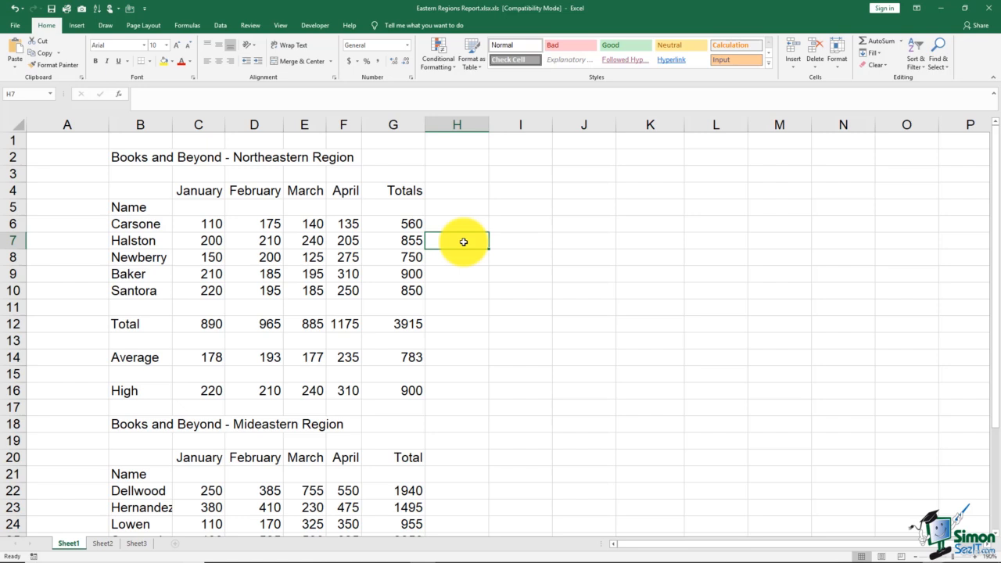
Set the font of the Books and Beyond - Northeastern Region title in B2 to Algerian.
left_click(159, 158)
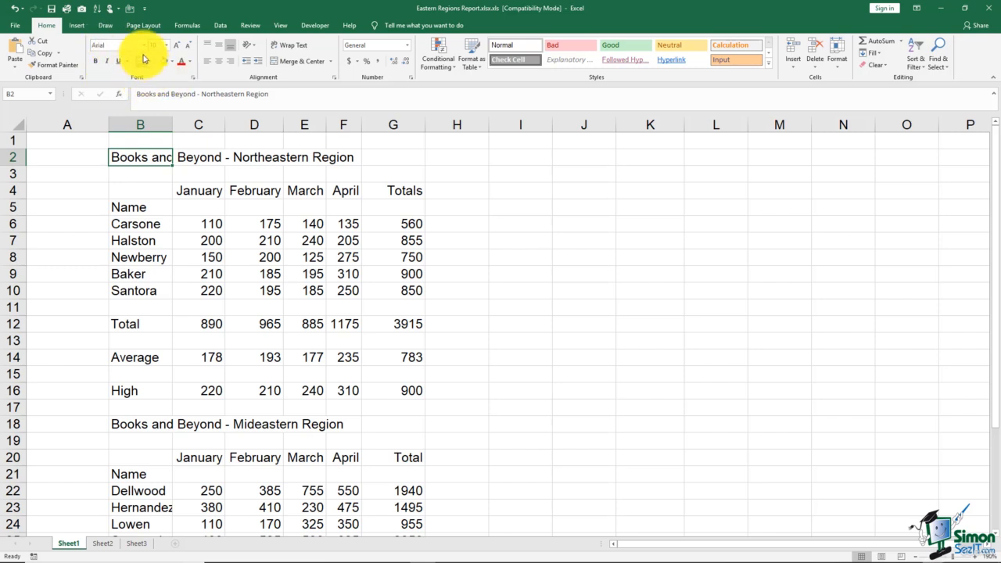
left_click(144, 49)
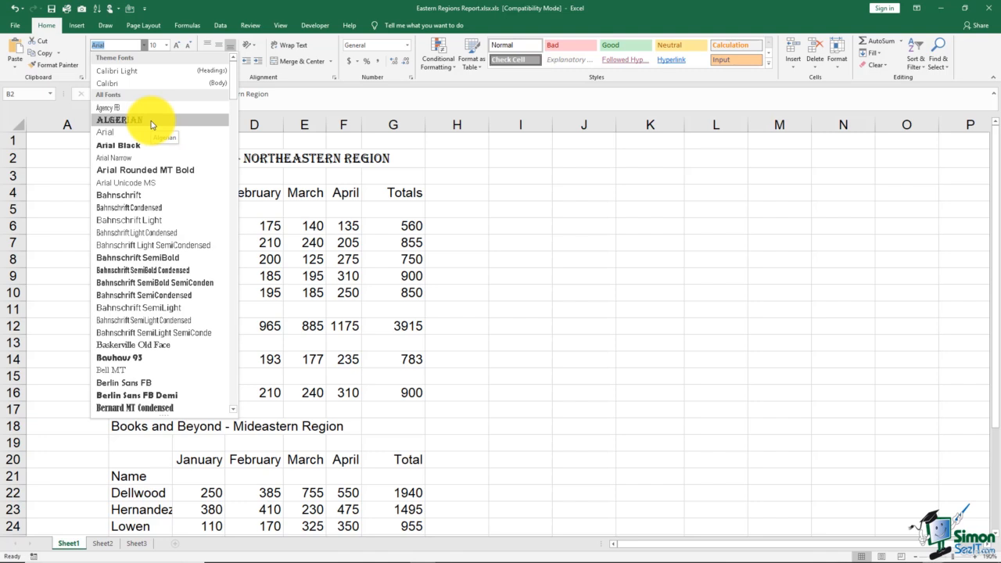
left_click(148, 121)
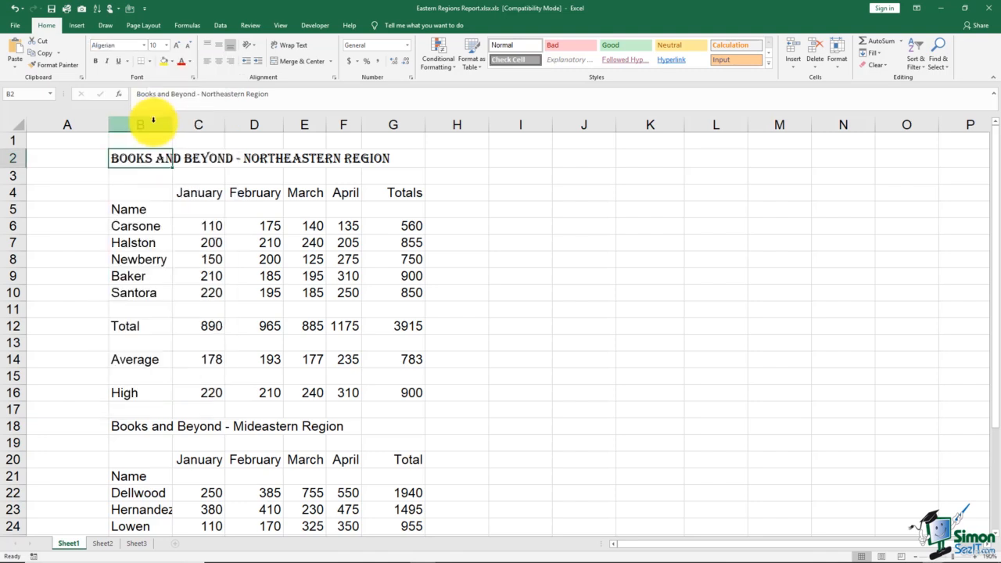
left_click(145, 50)
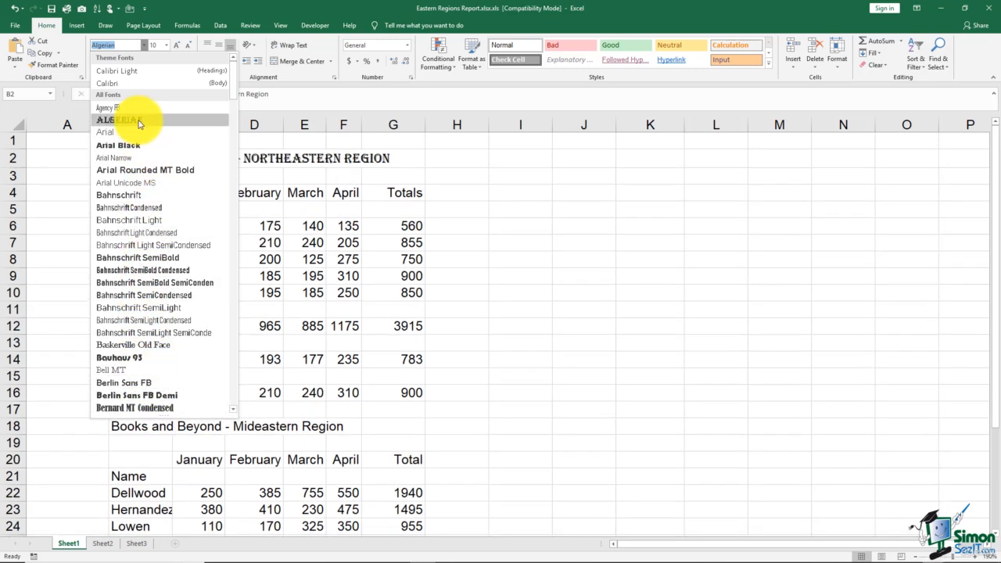
left_click(139, 122)
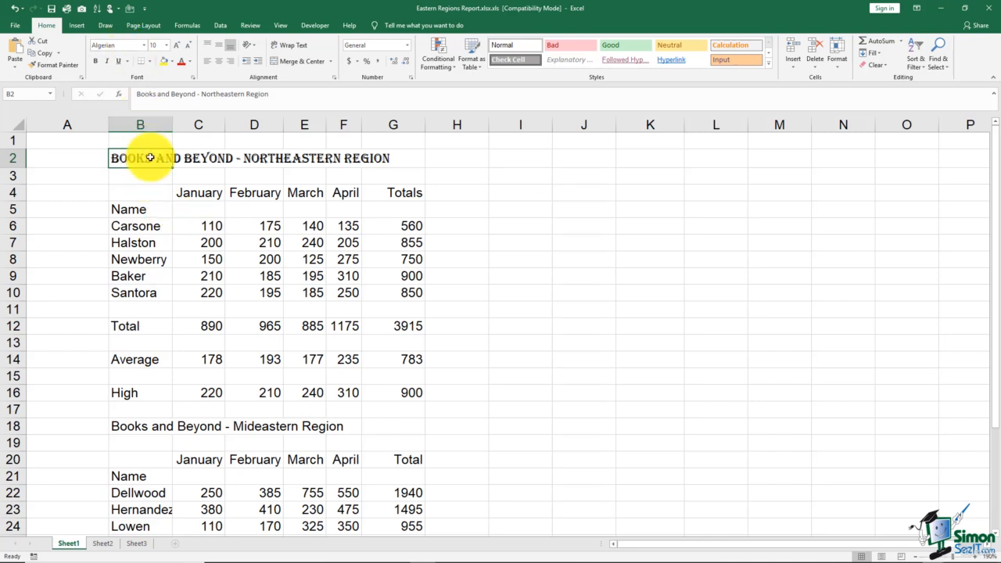
Set the font size of the title in B2 to 15.
left_click(167, 49)
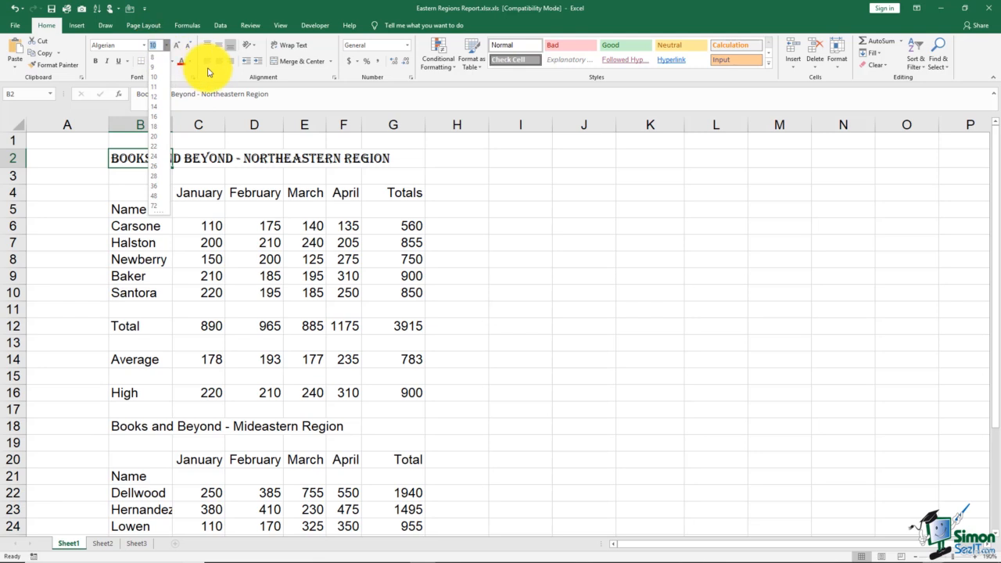
type("15")
key("Return")
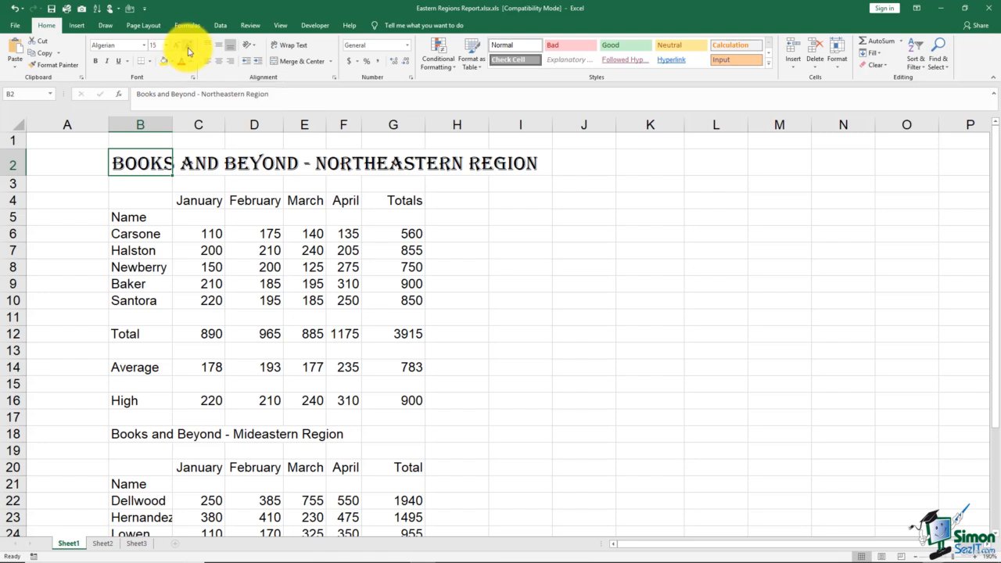
Increase the font size of the Northeastern Region title stepwise to 22.
left_click(177, 46)
left_click(178, 46)
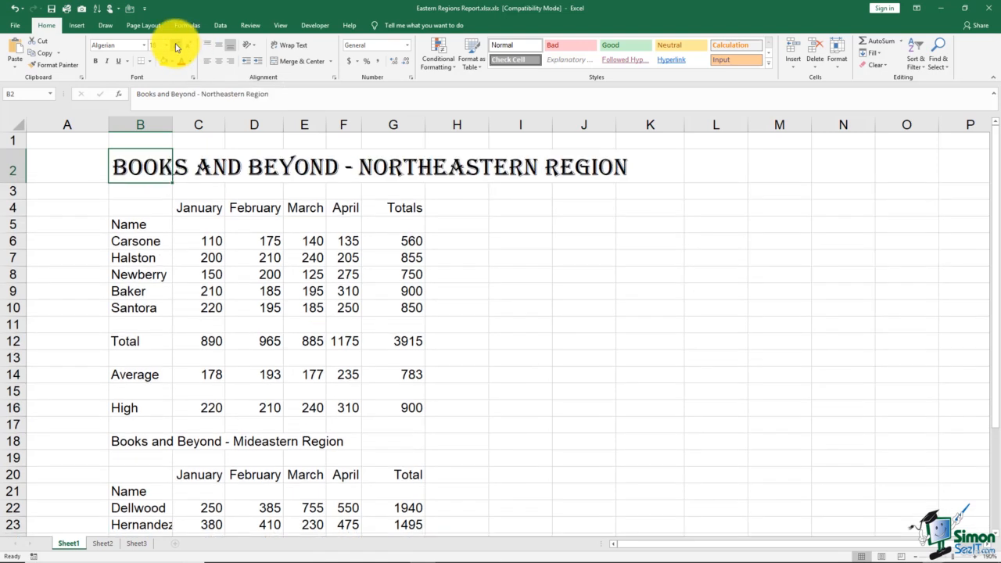
left_click(178, 46)
left_click(178, 46)
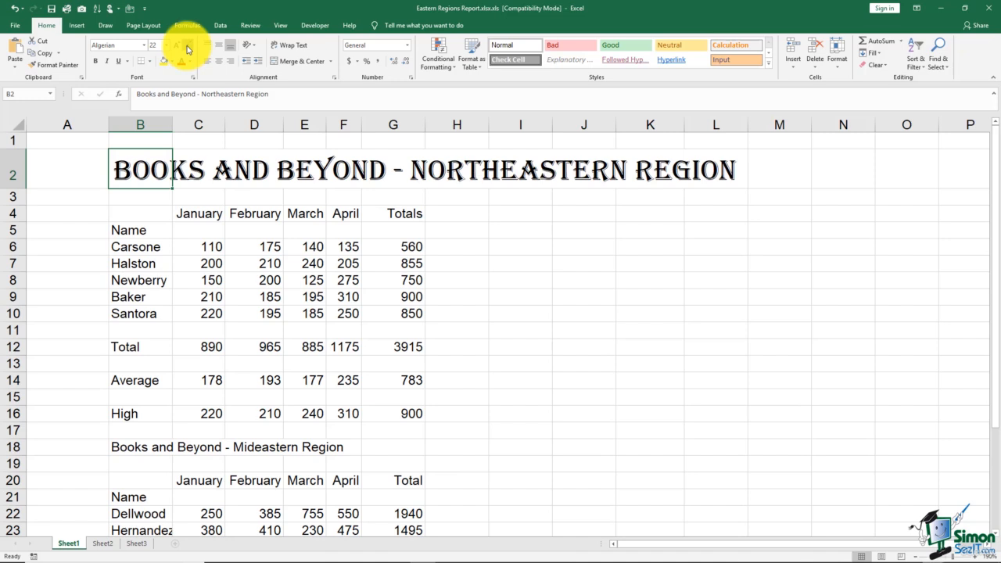
Decrease the title's font size stepwise to 14, and raise it one step to 16.
left_click(188, 49)
left_click(187, 49)
left_click(187, 49)
left_click(187, 49)
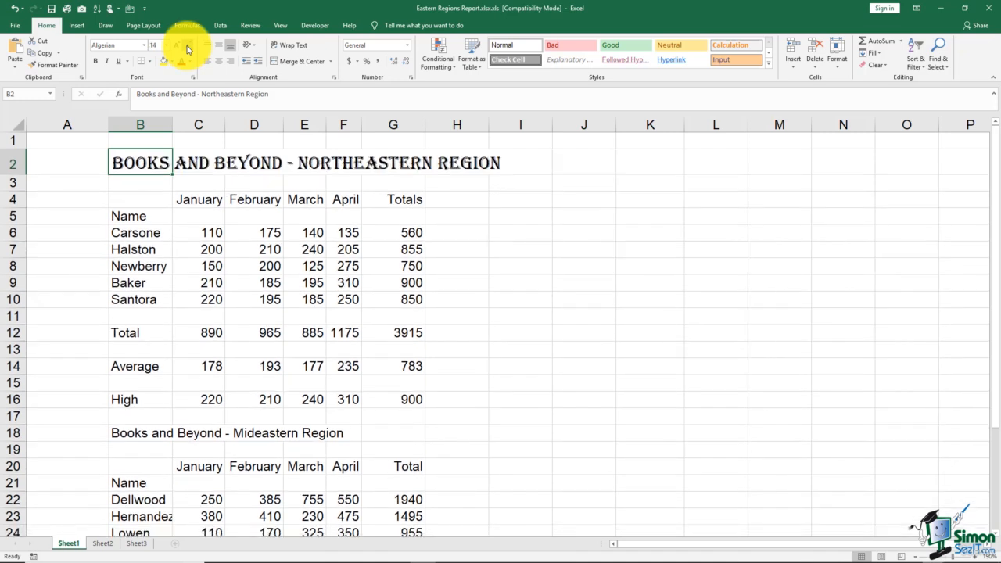
left_click(177, 46)
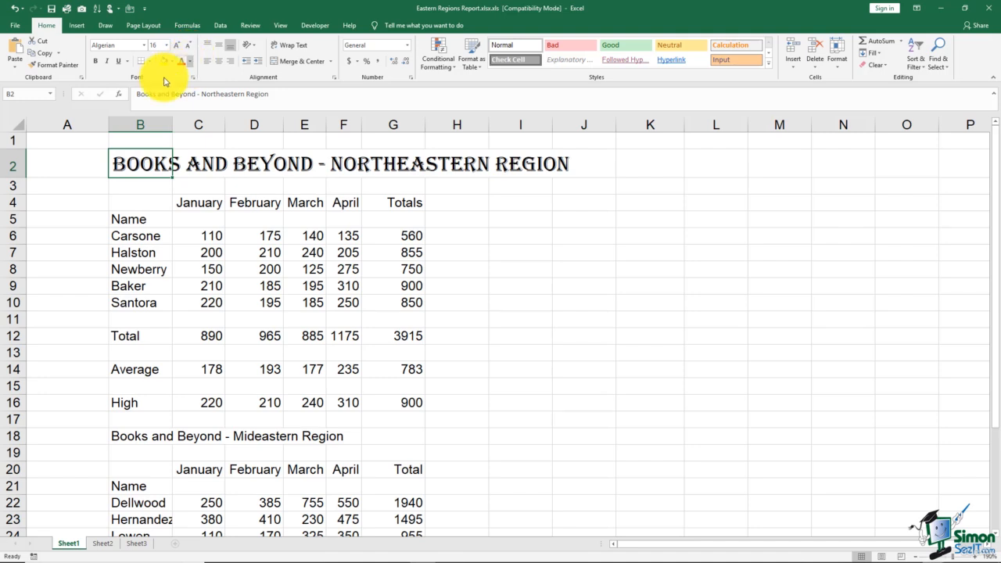
Make the title in B2 bold, and try italic on it before removing the italic.
left_click(97, 62)
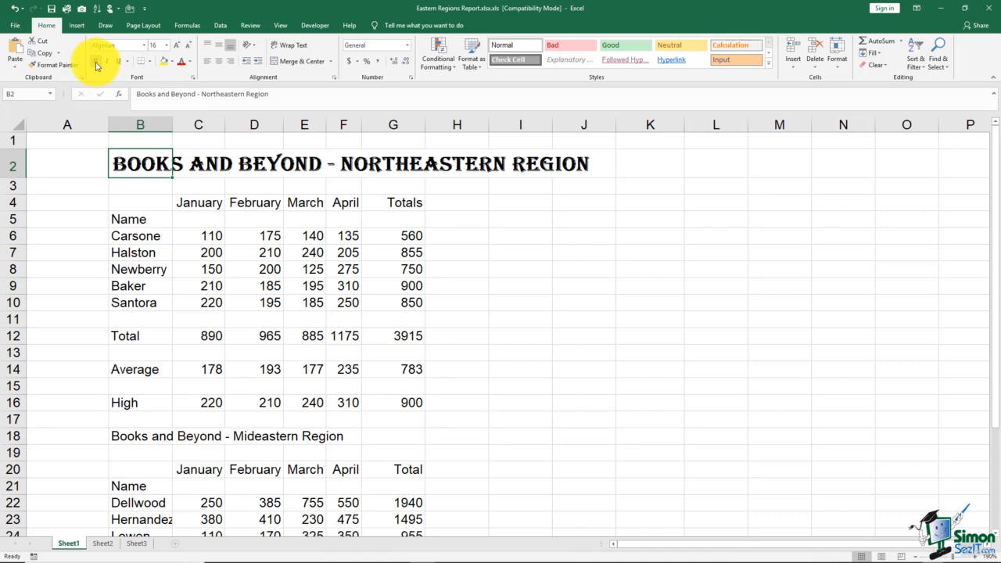
left_click(109, 63)
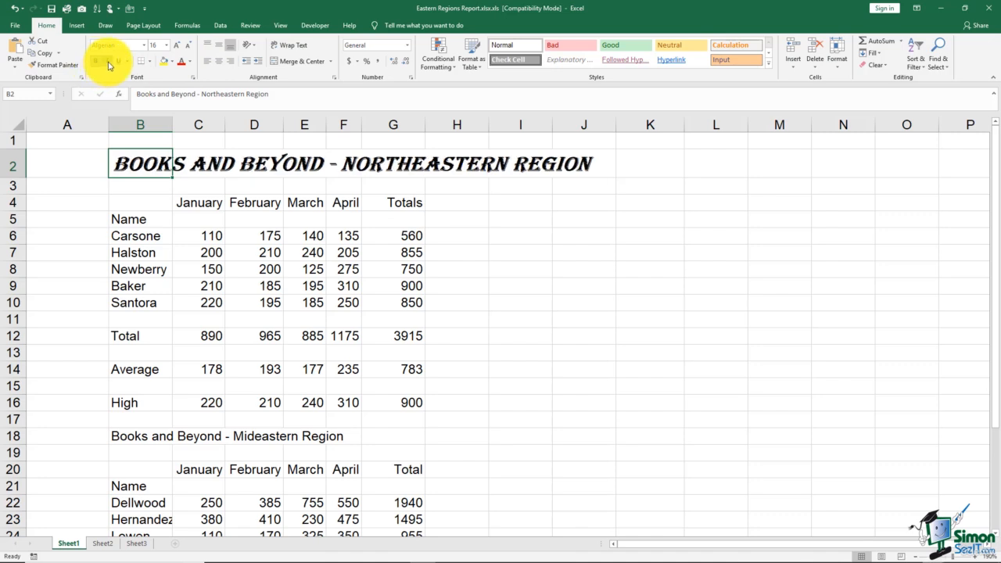
left_click(109, 63)
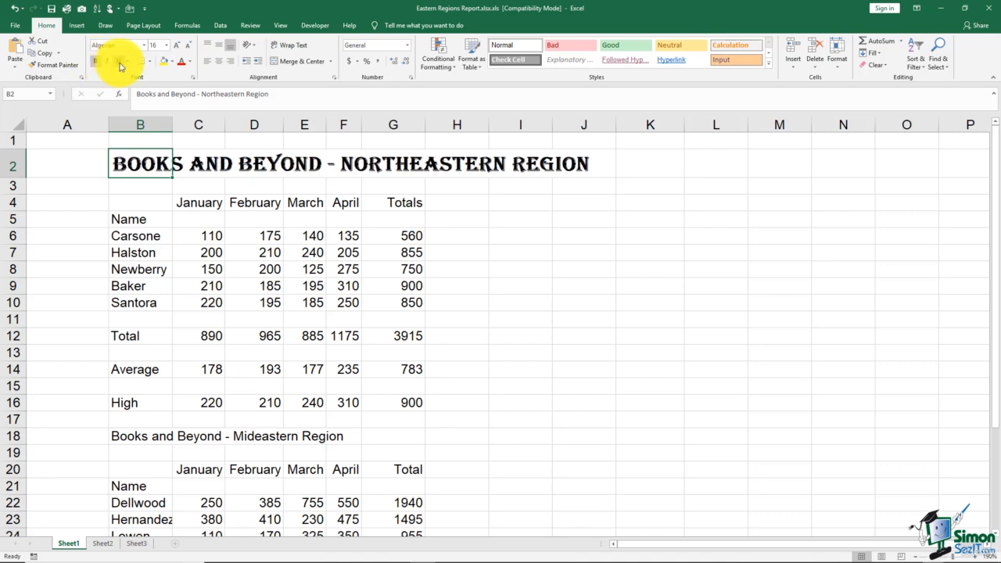
Try a single and a double underline on the title, and remove the underline.
left_click(121, 62)
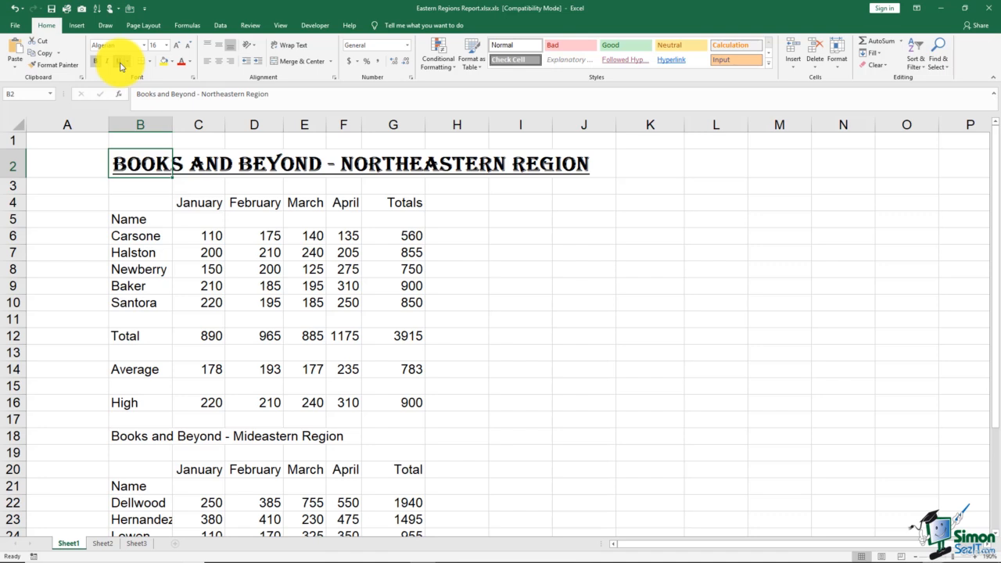
left_click(128, 63)
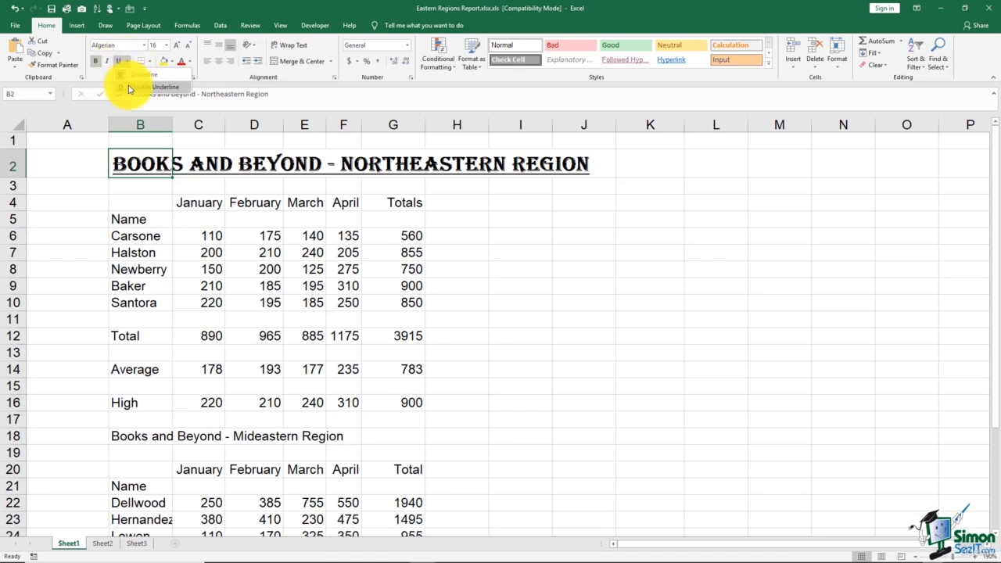
left_click(129, 87)
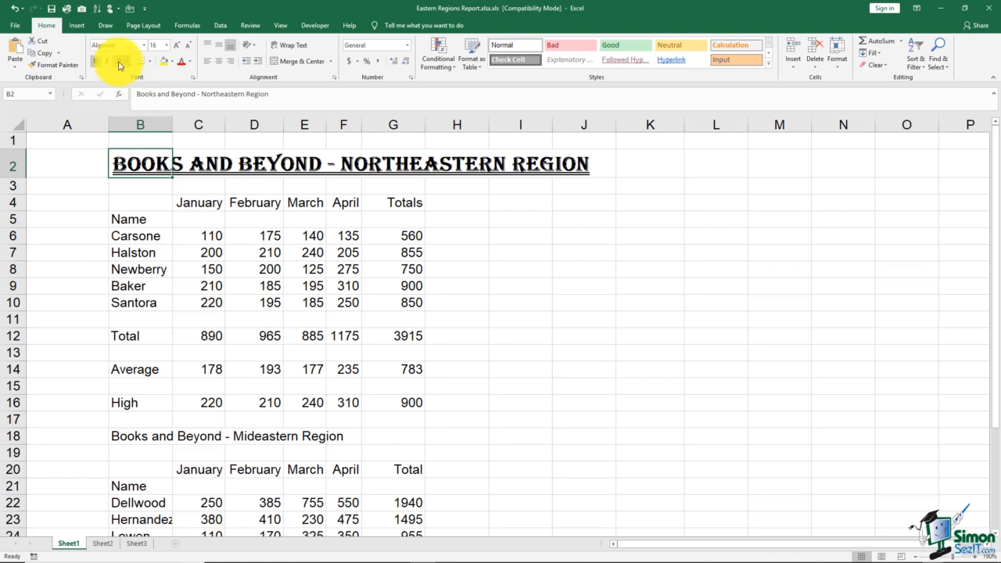
left_click(119, 65)
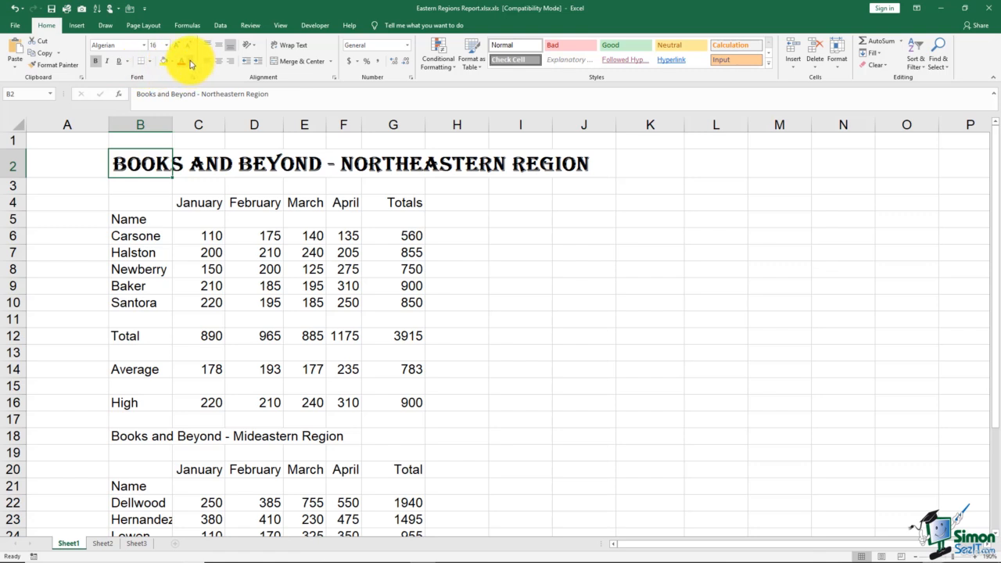
Set the title's font color to the standard dark blue.
left_click(191, 64)
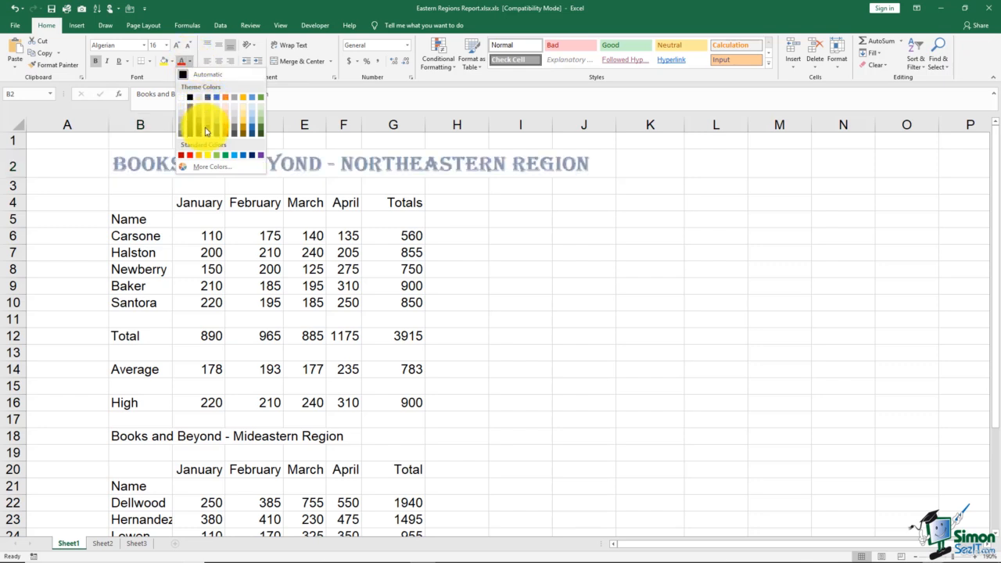
left_click(253, 157)
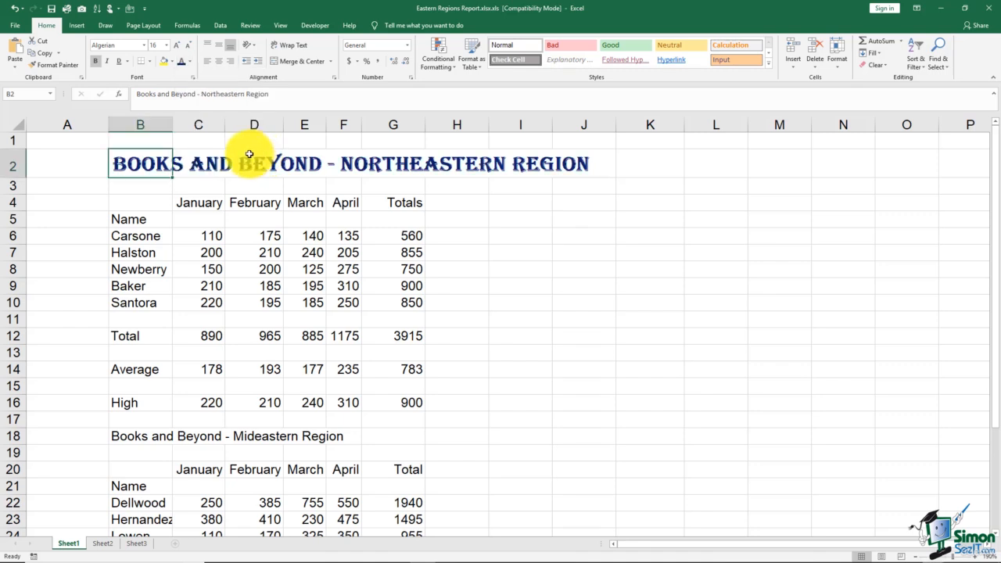
Mix a custom purple from the additional colors and apply it as the title's font color.
left_click(190, 61)
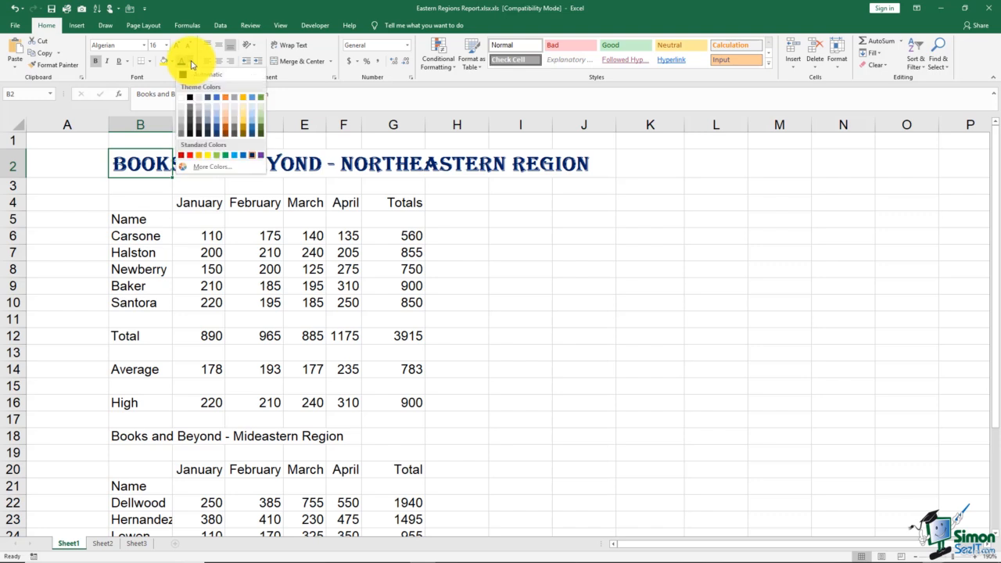
left_click(207, 167)
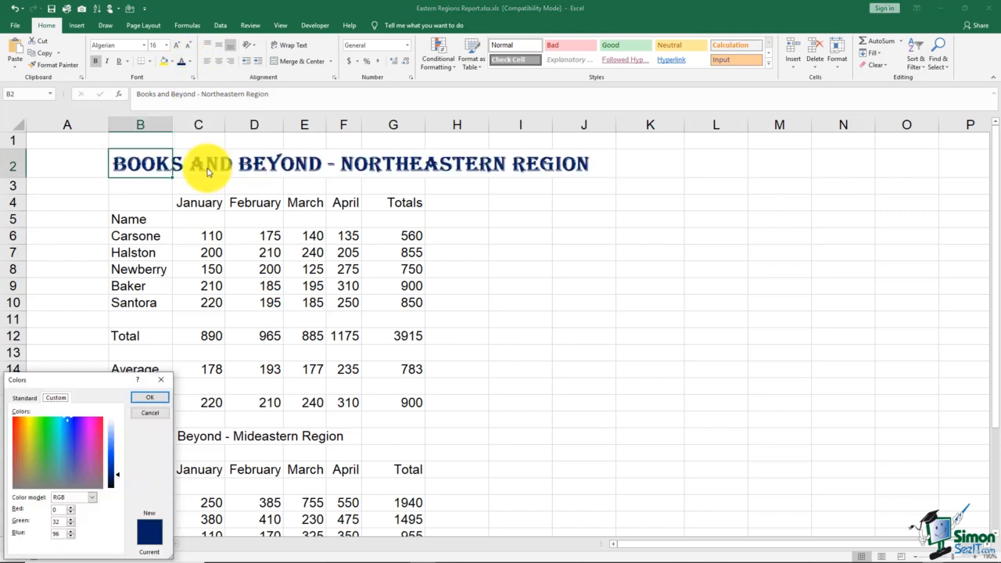
left_click_drag(105, 379, 212, 128)
left_click(171, 136)
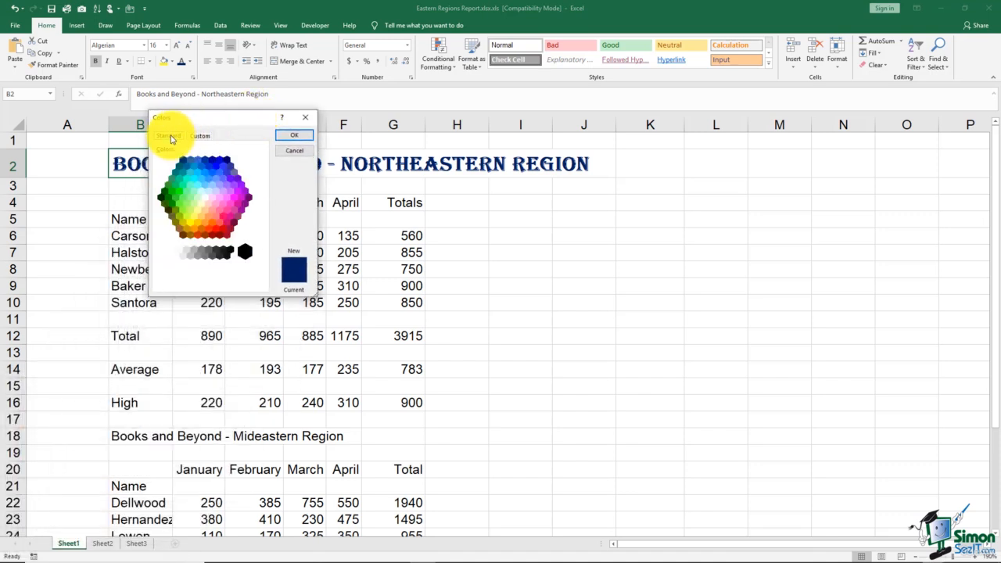
left_click(219, 160)
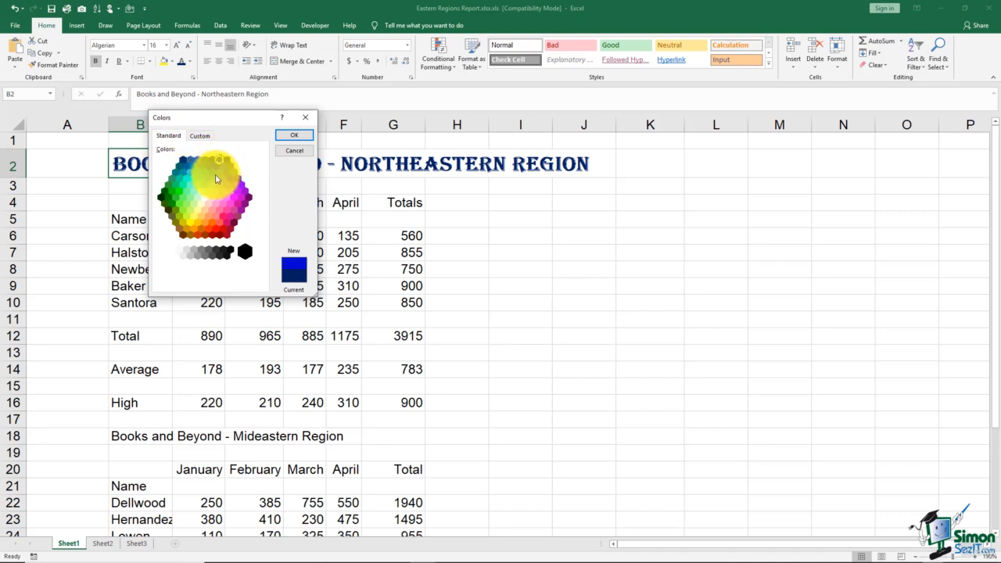
left_click(199, 137)
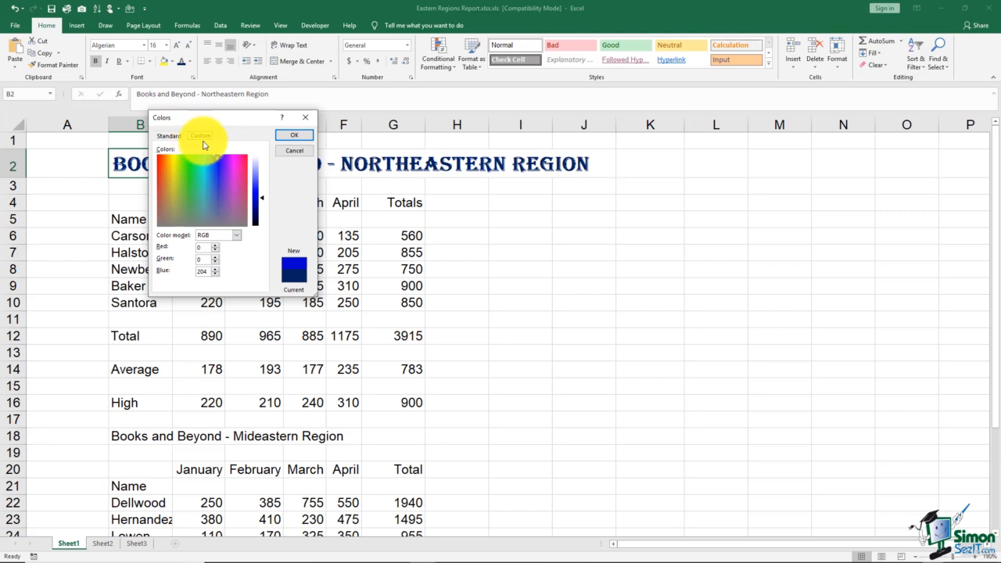
left_click(223, 175)
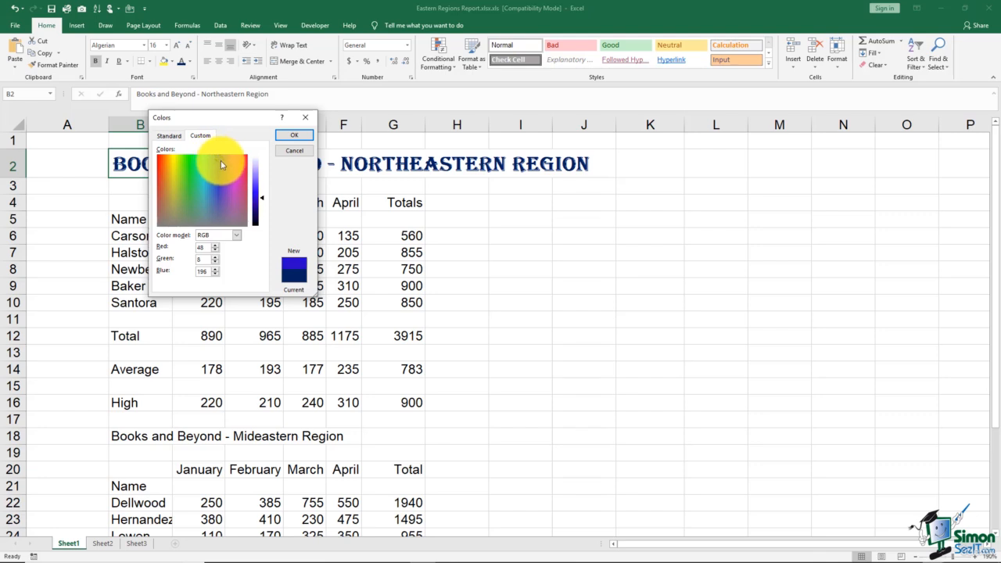
mouse_move(216, 186)
left_mouse_down()
mouse_move(223, 193)
mouse_move(225, 171)
left_mouse_up()
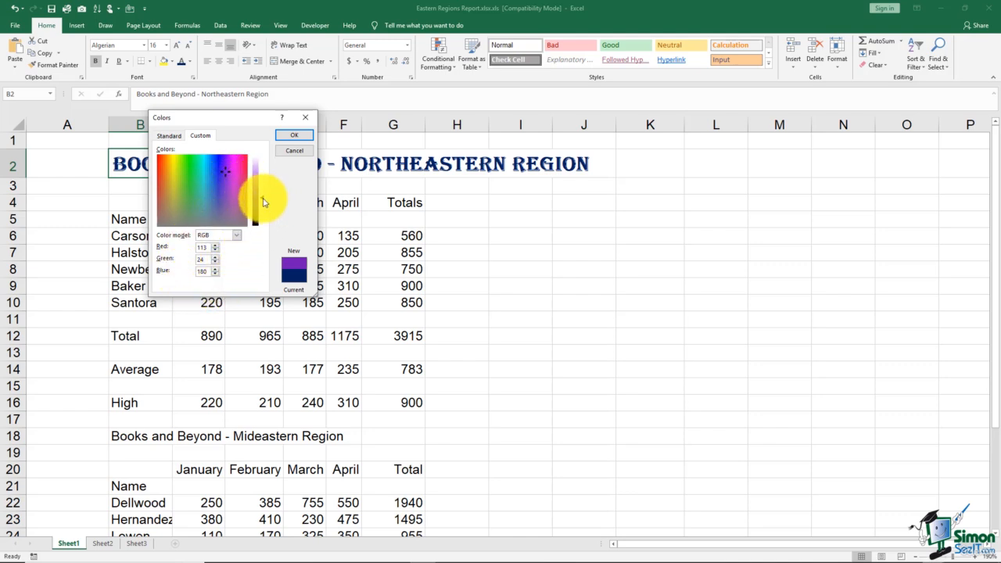
left_click_drag(263, 202, 261, 199)
left_click(289, 136)
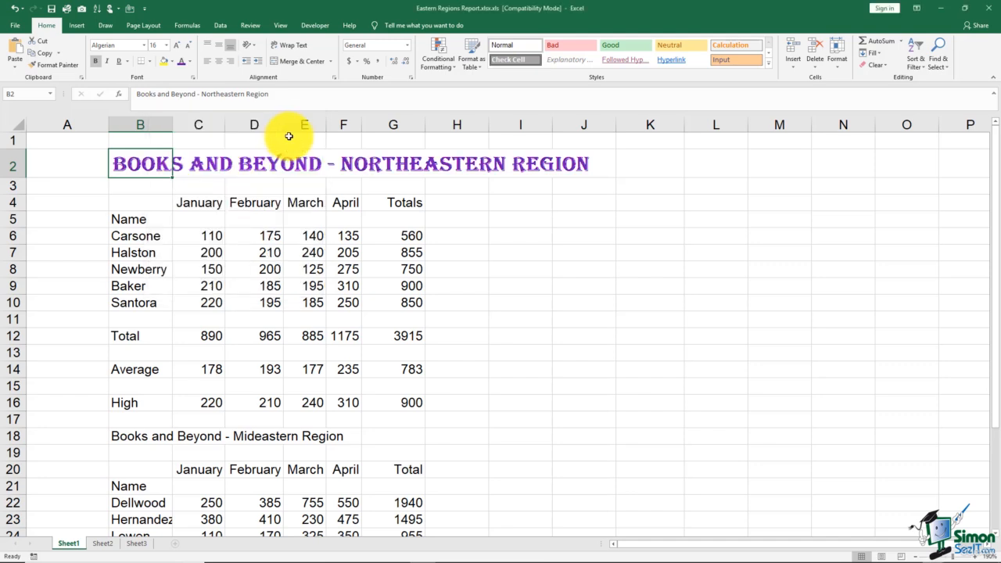
Change the title's purple font color back to the standard dark blue.
left_click(189, 62)
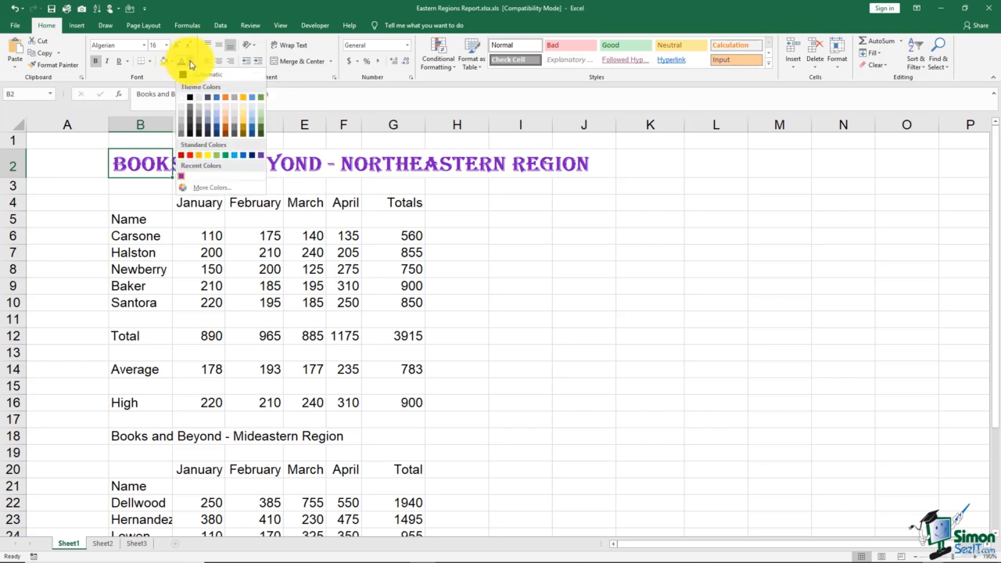
left_click(252, 156)
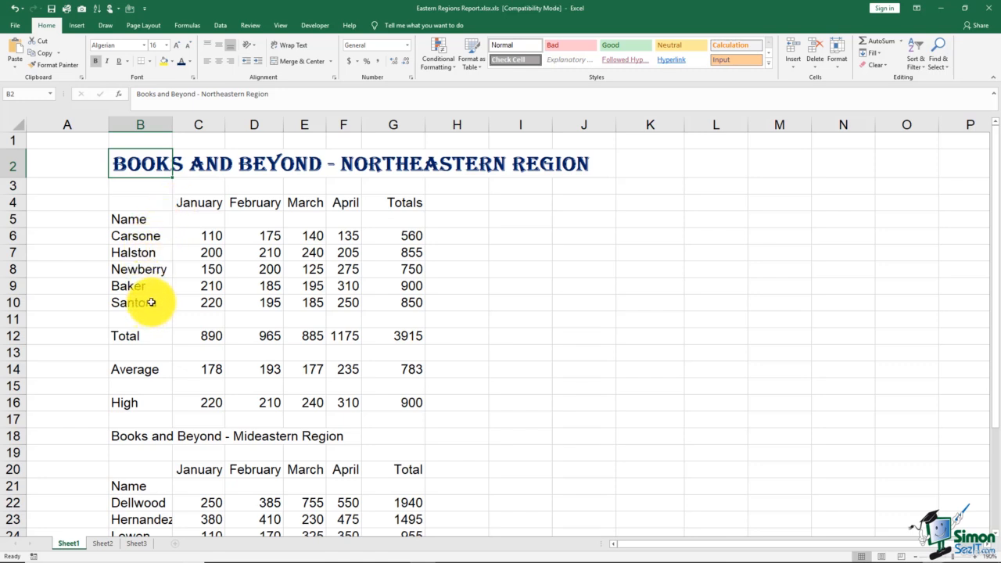
Examine the underline styles, font colors and text effects offered in the full font settings for the B2 title.
left_click(194, 81)
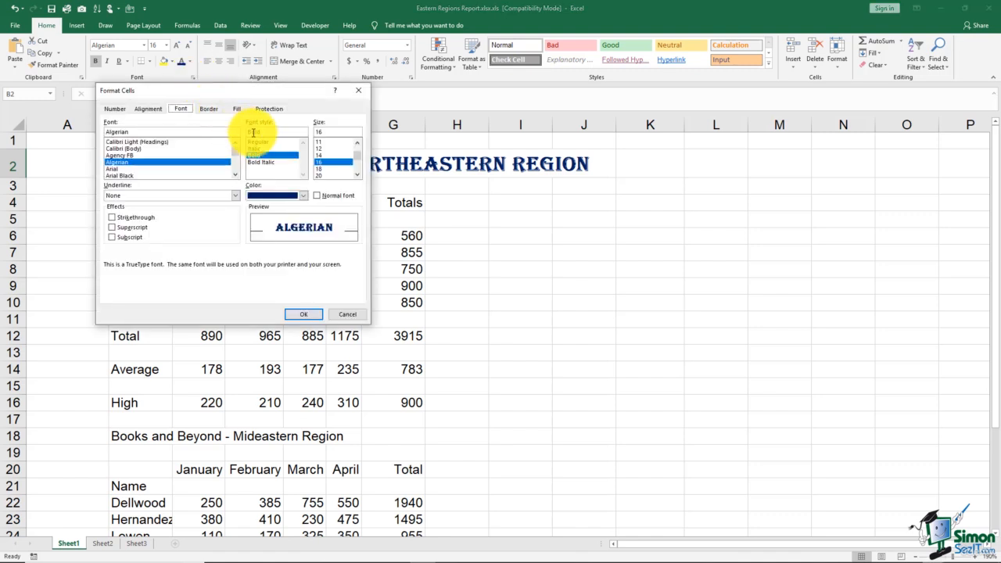
left_click_drag(262, 100, 448, 99)
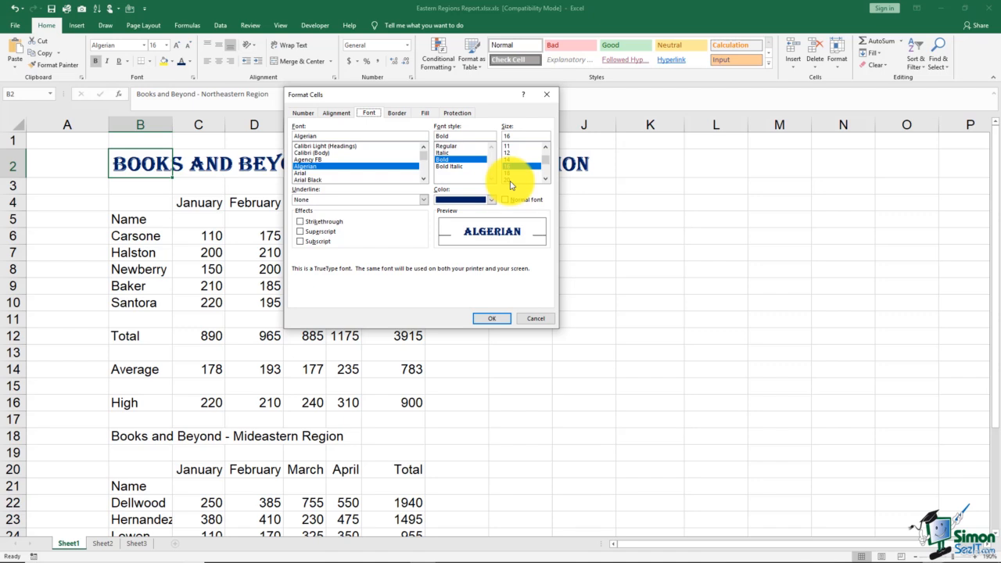
left_click(423, 201)
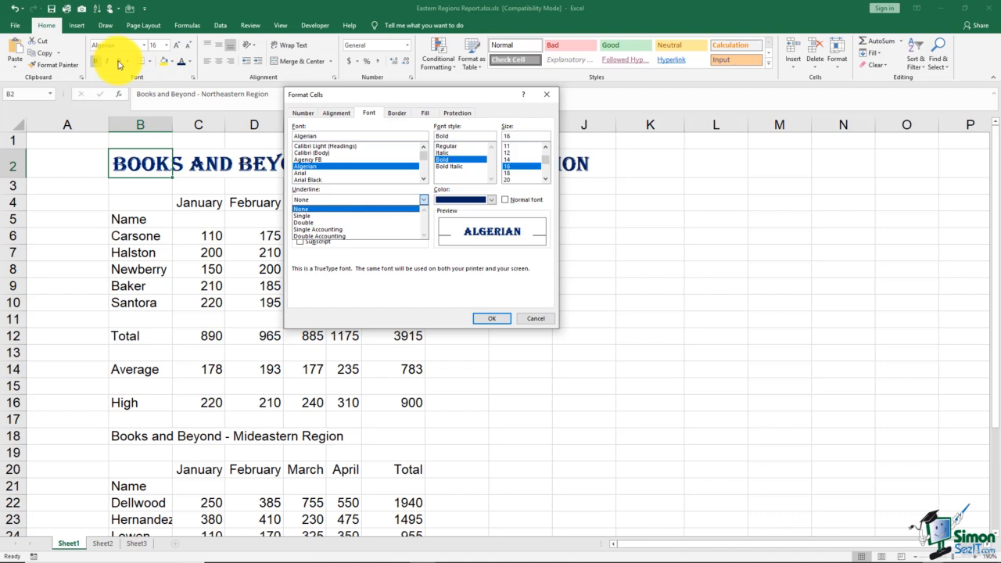
left_click(312, 224)
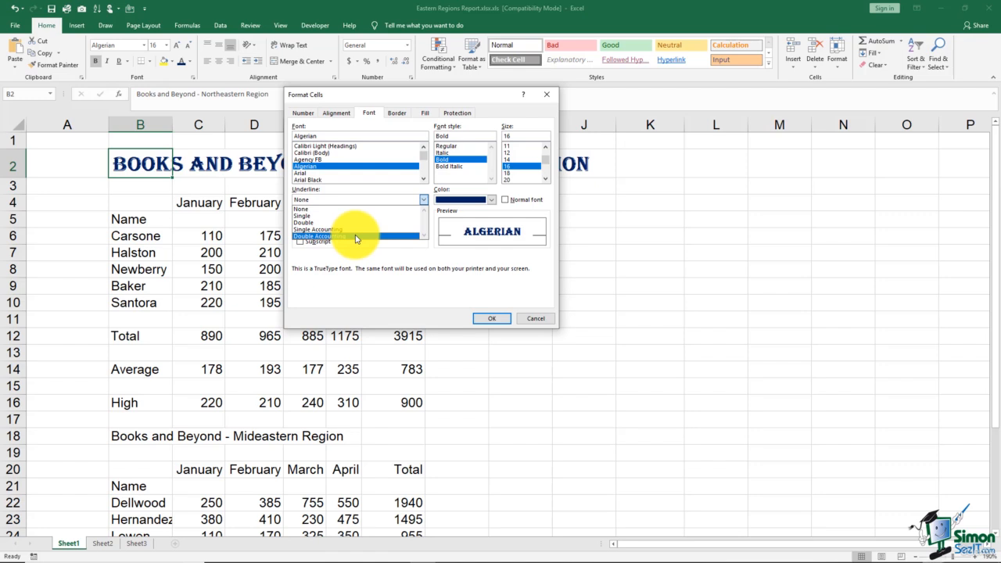
left_click(484, 192)
left_click(492, 200)
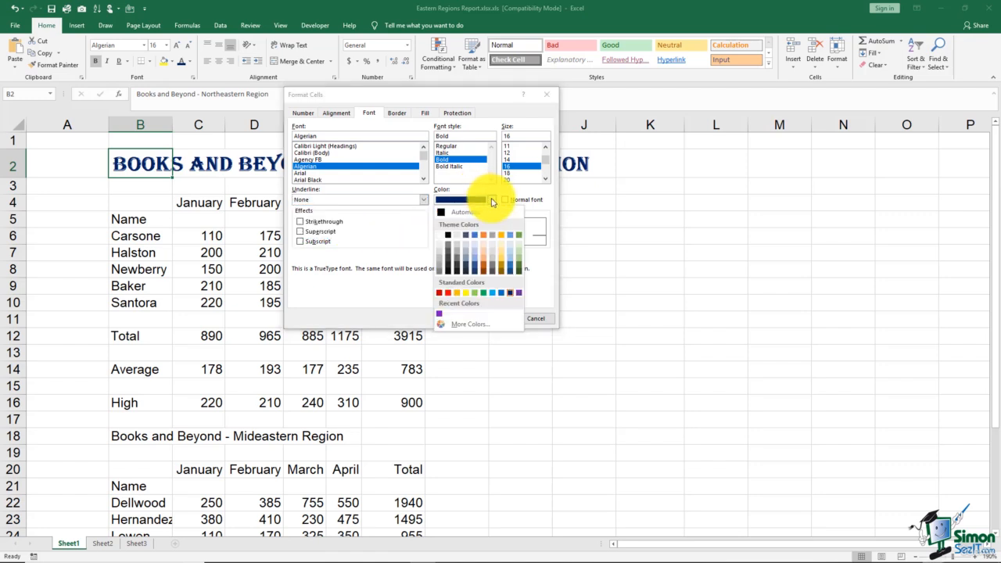
left_click(492, 200)
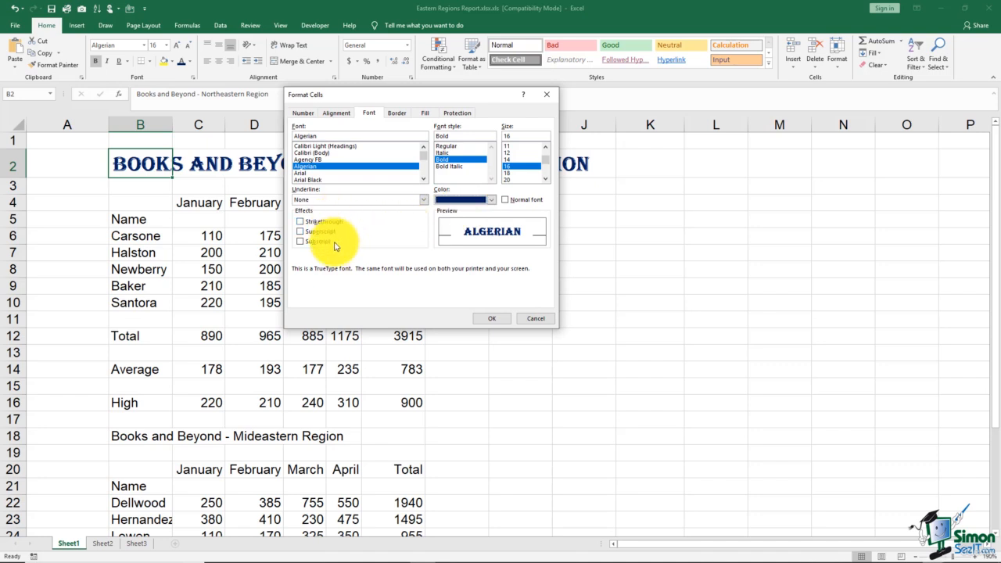
left_click(304, 222)
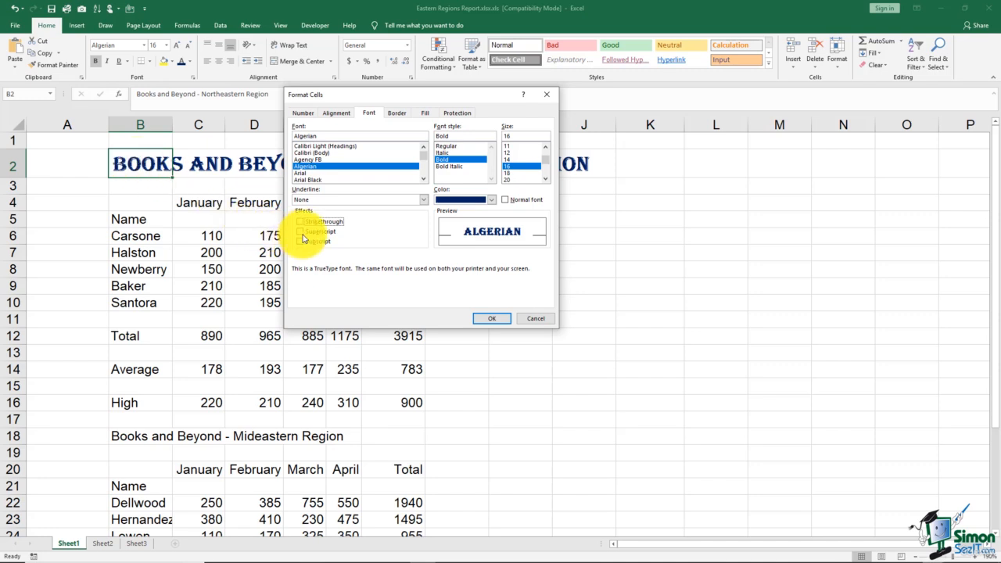
left_click(489, 320)
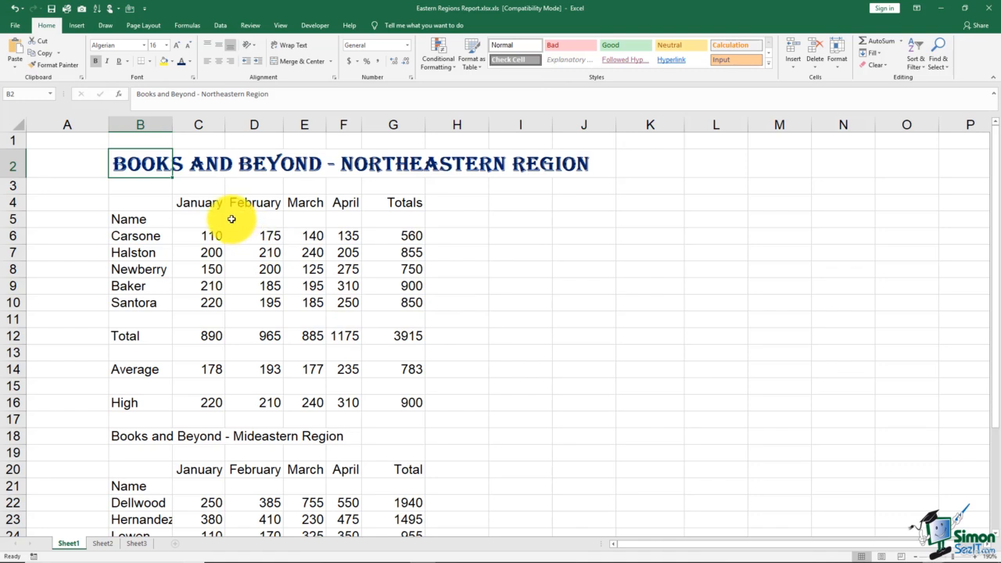
Bold the Name heading in B5 and the month and Totals headings in C4:G4.
left_click(157, 235)
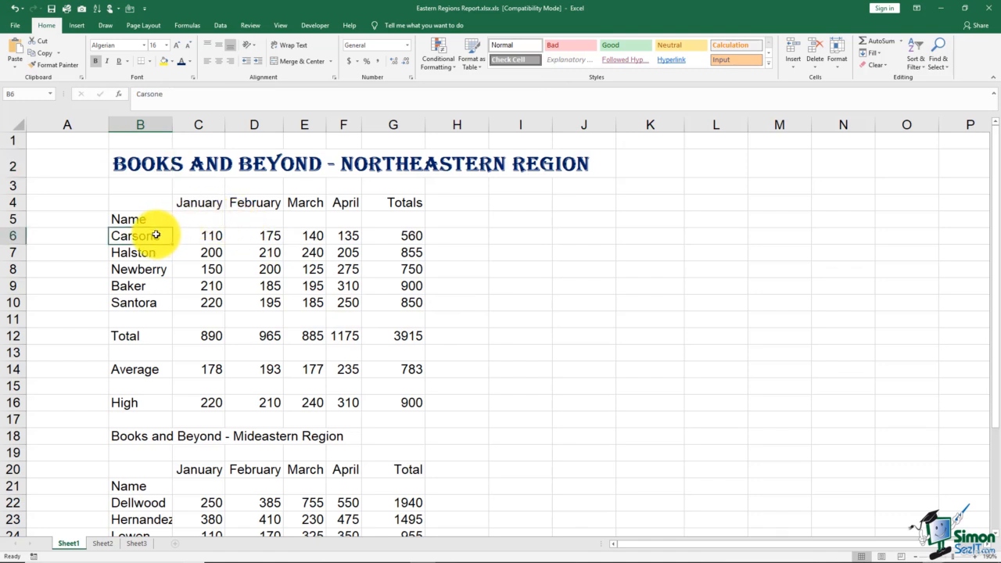
left_click(150, 219)
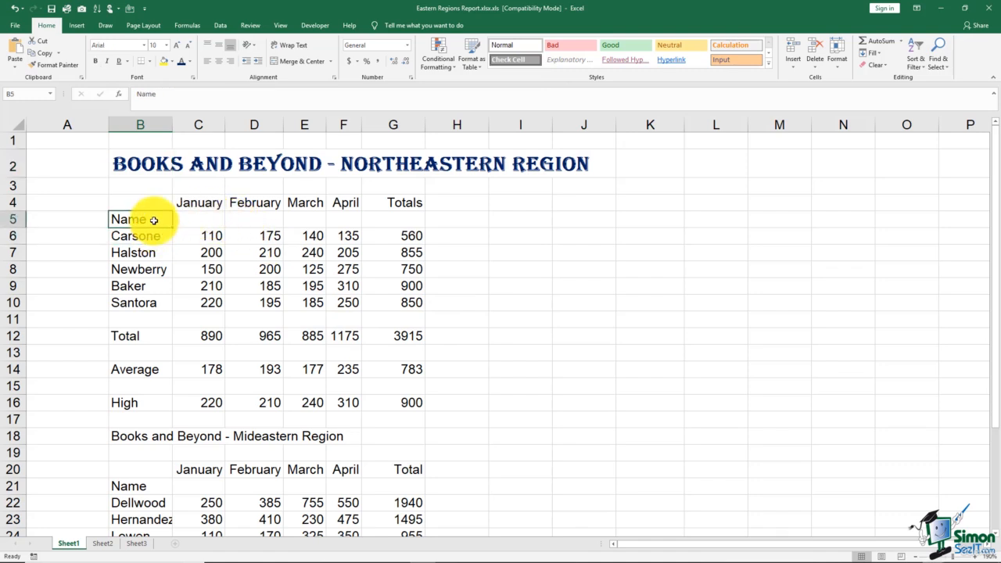
left_click(95, 61)
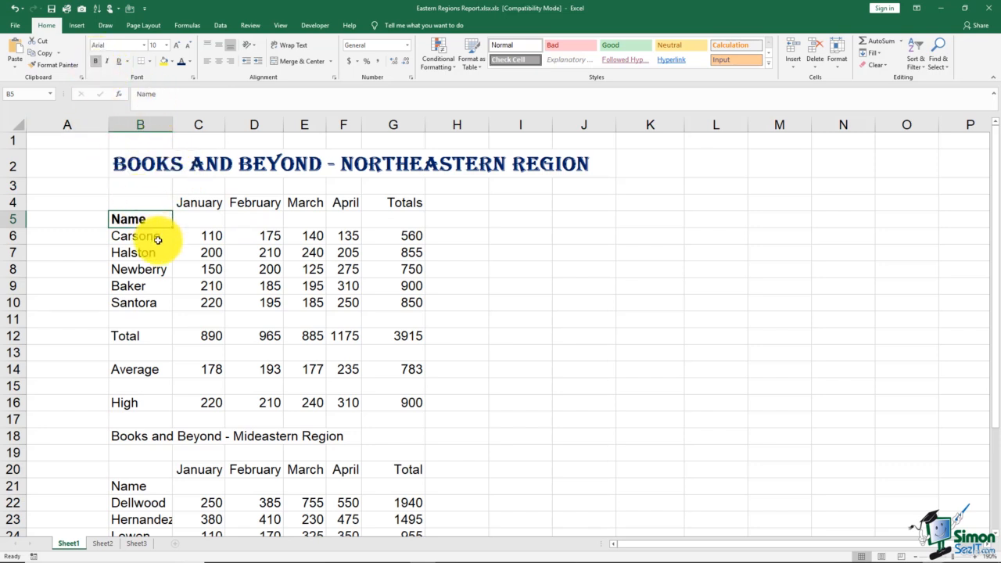
left_click_drag(197, 203, 388, 208)
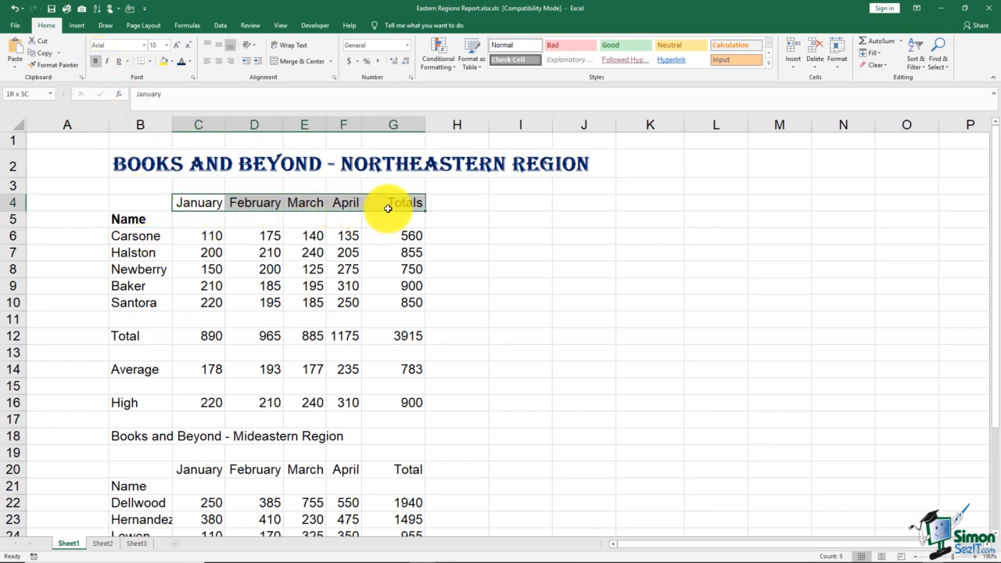
left_click(95, 61)
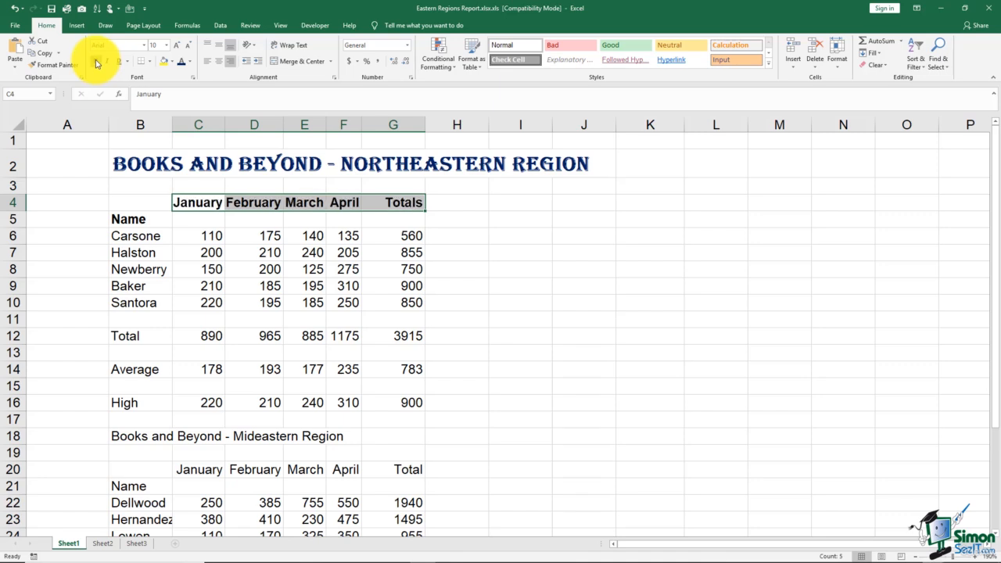
Italicize the employee names in B6:B10, indent them one level, and widen column B to fit them.
left_click_drag(150, 235, 161, 299)
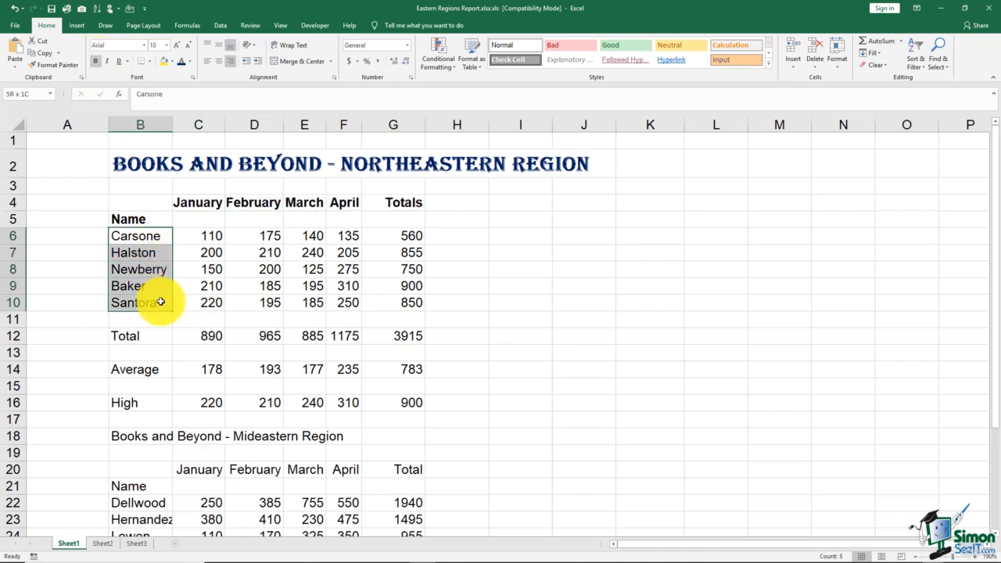
left_click(107, 63)
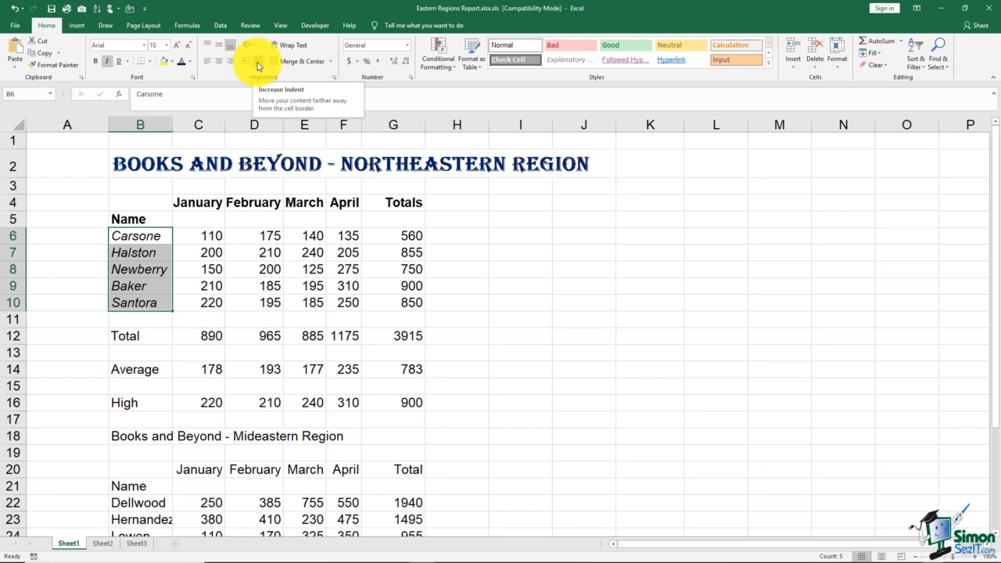
left_click(258, 66)
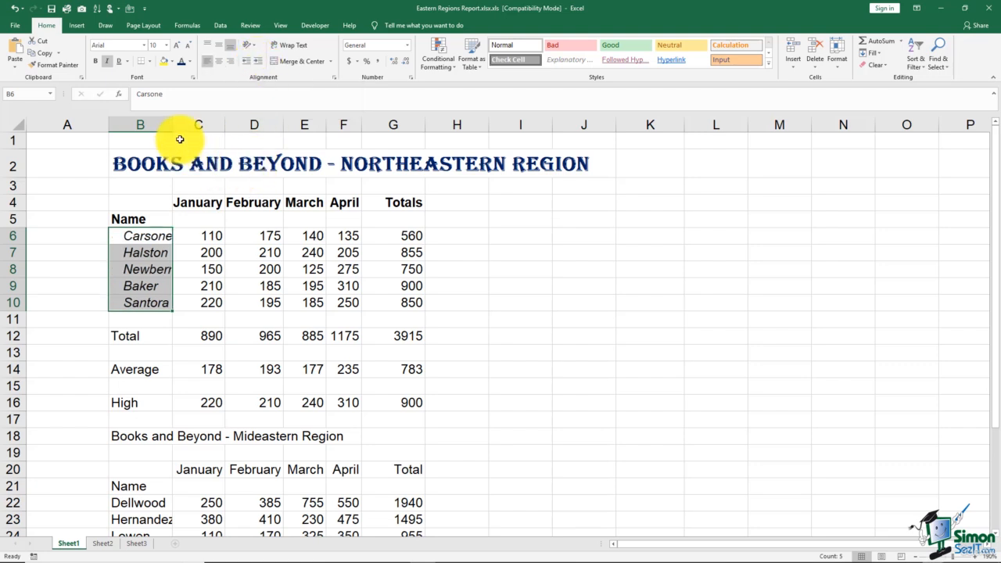
left_click_drag(173, 125, 190, 129)
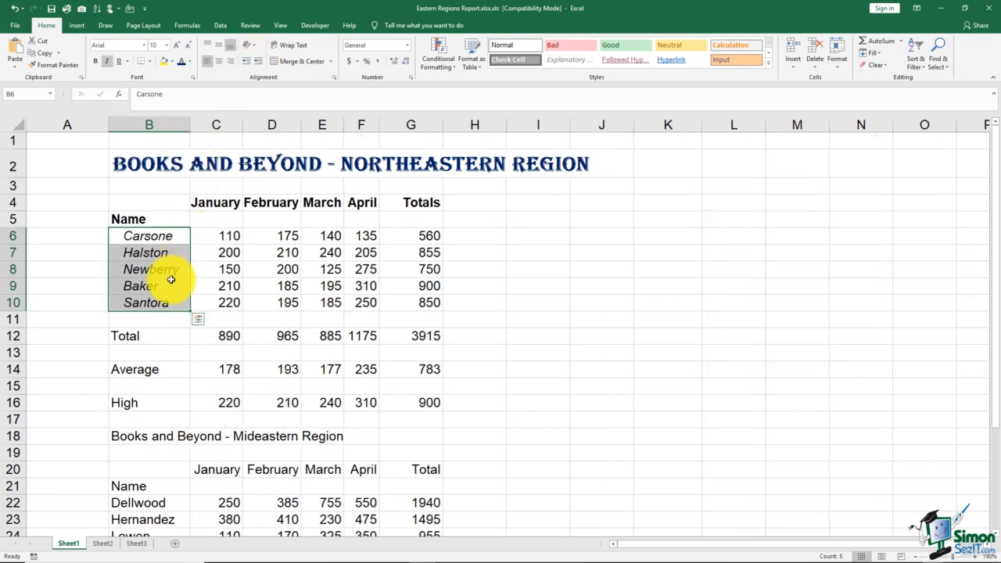
left_click(168, 218)
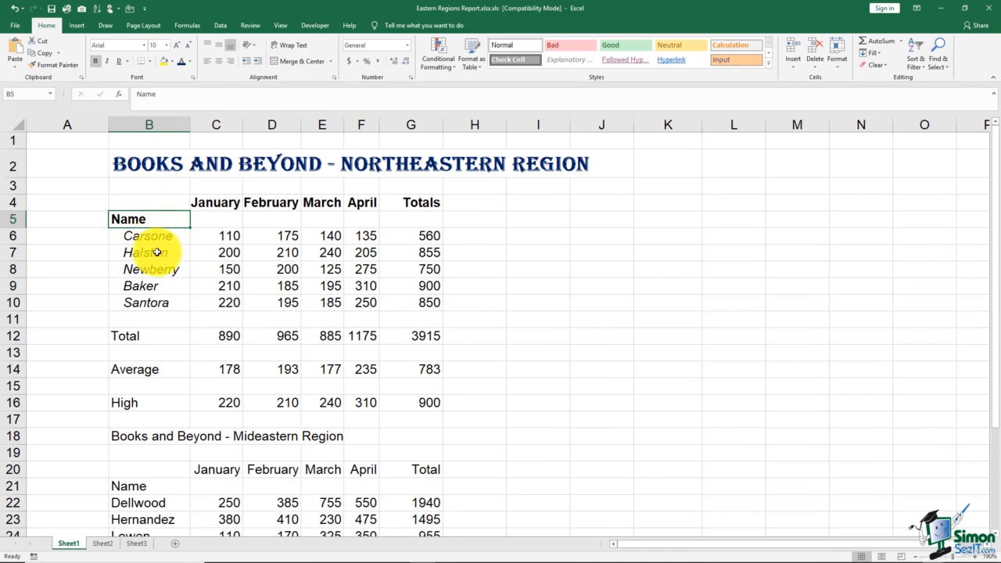
key("ctrl+b")
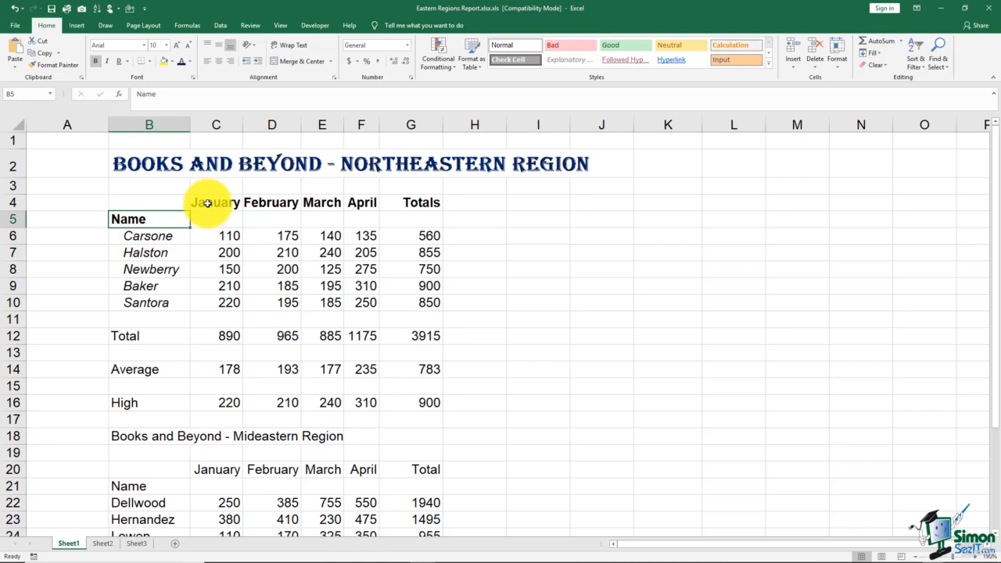
Widen columns C to F and center the month and Totals headings horizontally in C4:G4.
left_click_drag(201, 204, 370, 206)
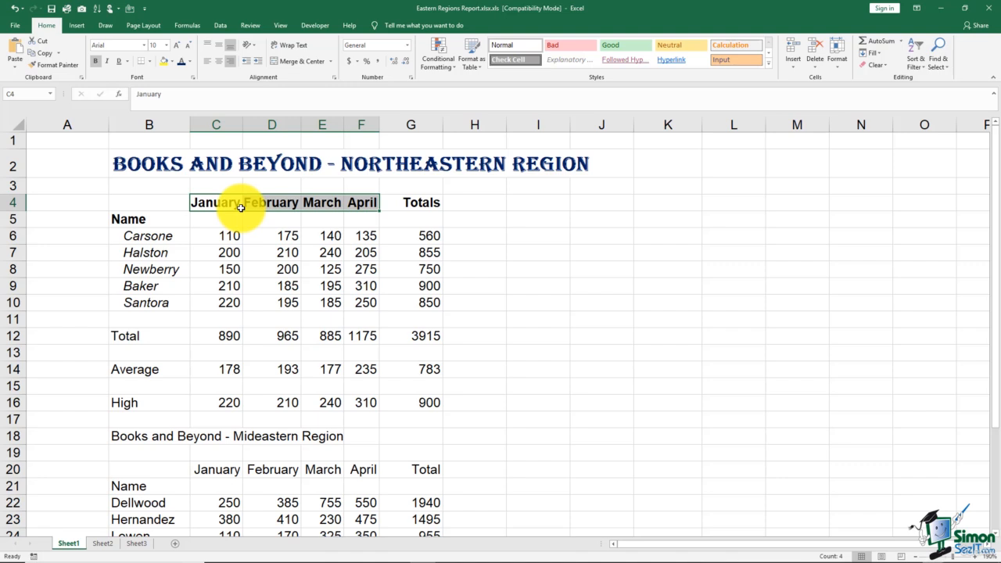
left_click_drag(244, 125, 451, 129)
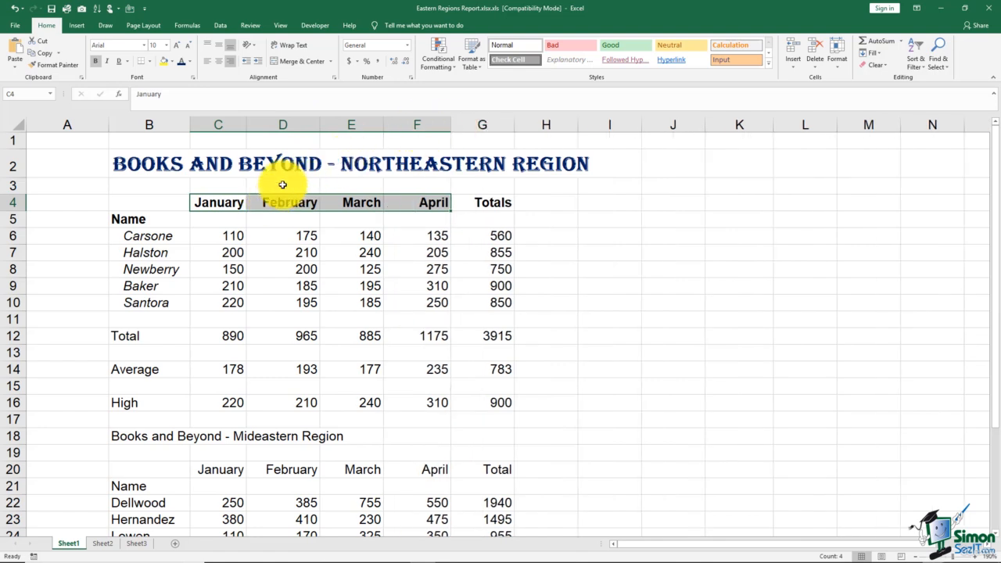
left_click(226, 66)
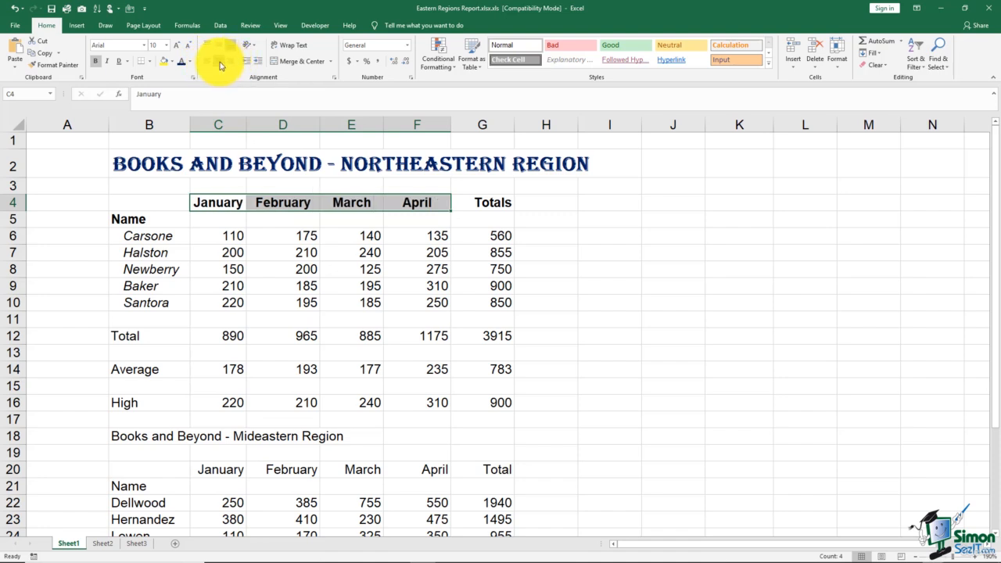
left_click(233, 67)
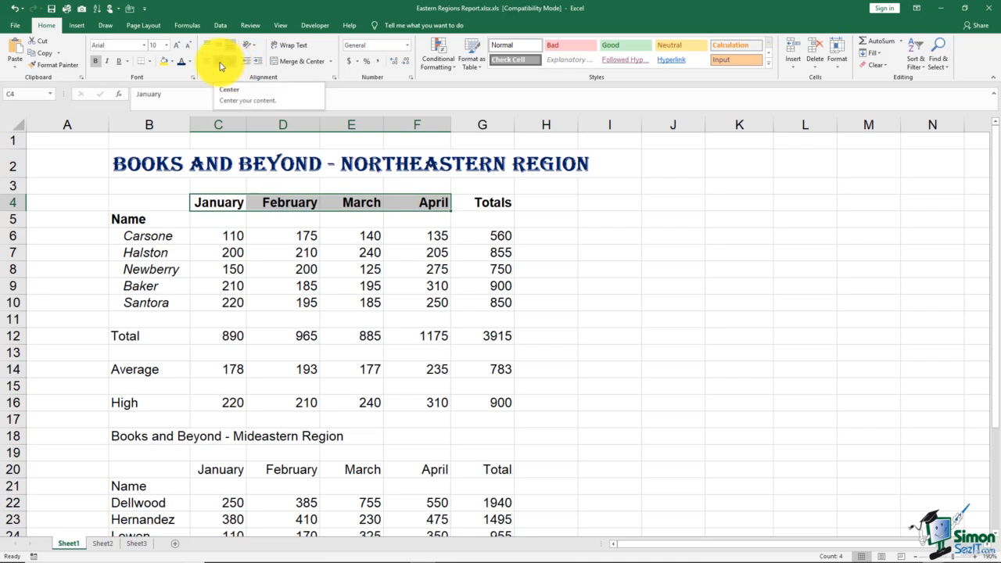
left_click(220, 66)
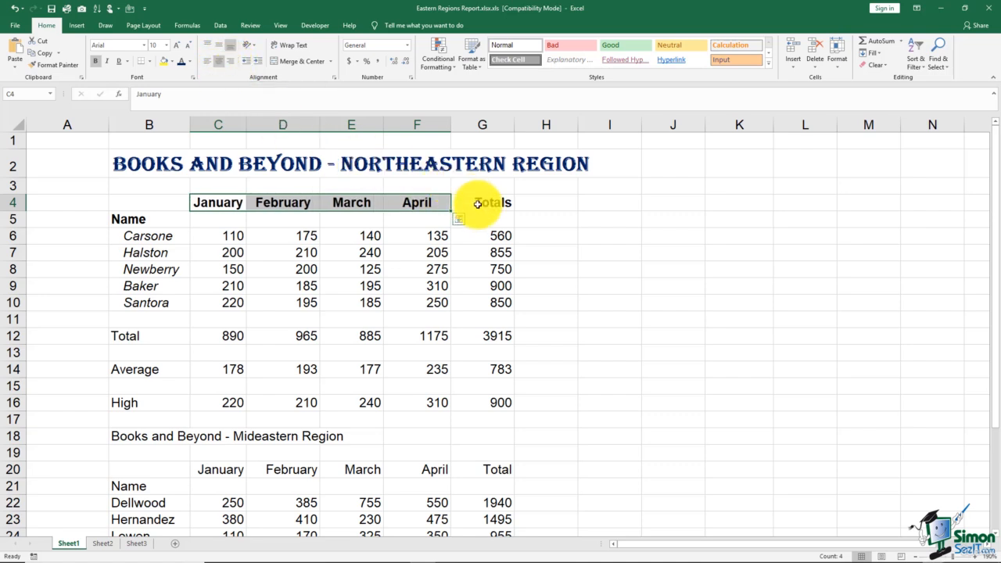
left_click(477, 201)
left_click(219, 64)
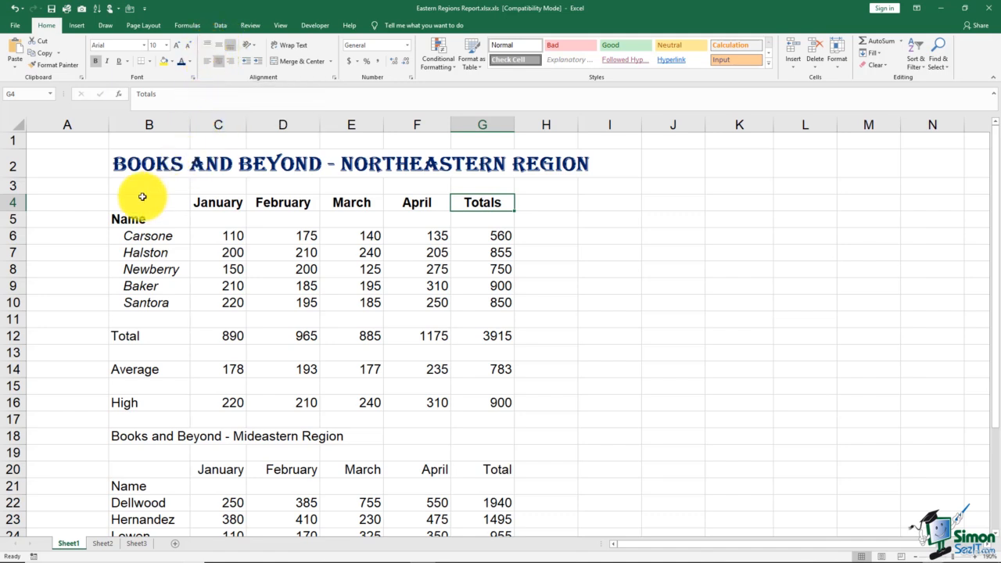
Make row 4 about twice as tall and middle-align the headings in C4:G4 vertically.
left_click(12, 203)
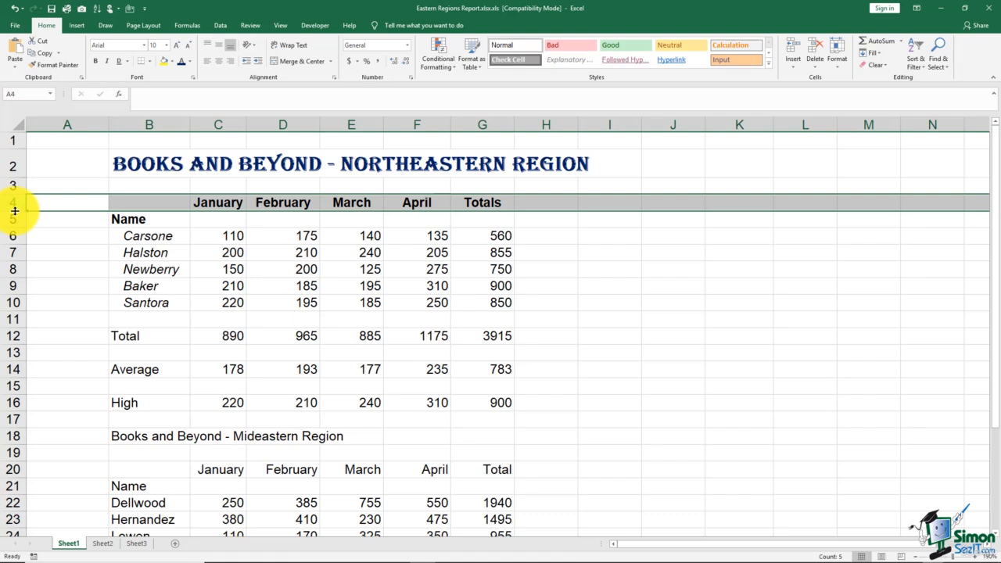
left_click_drag(14, 211, 17, 228)
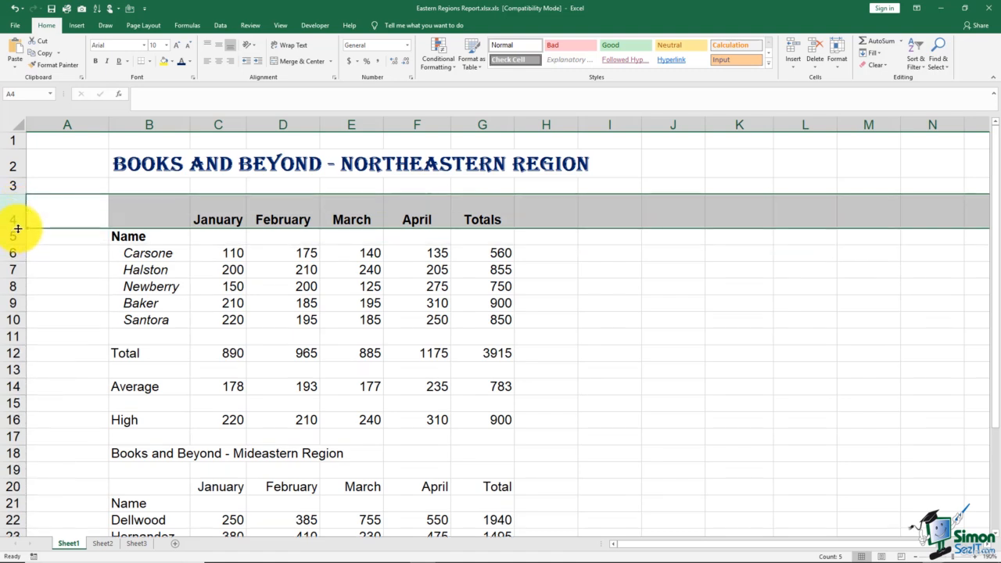
left_click(209, 222)
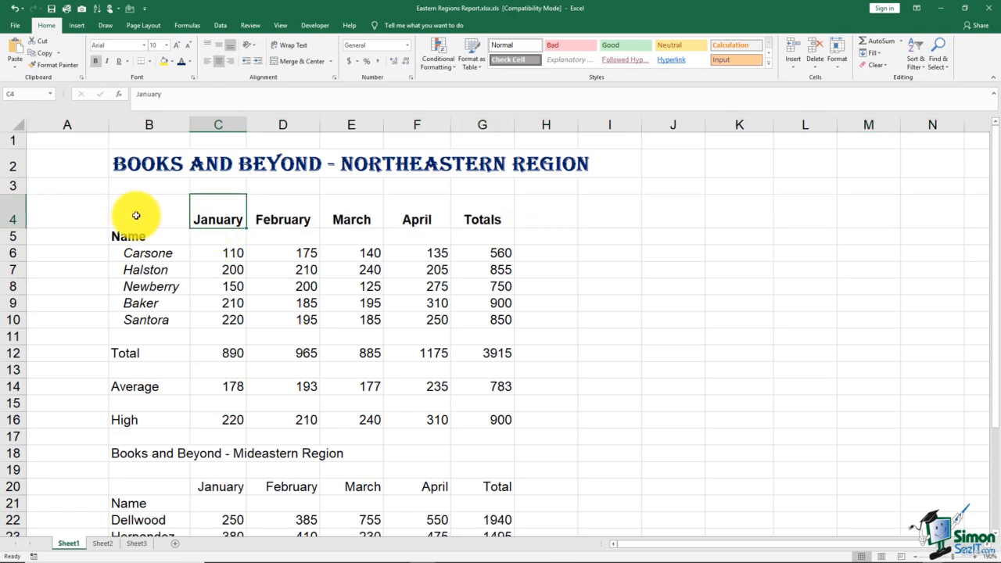
left_click_drag(210, 207, 465, 219)
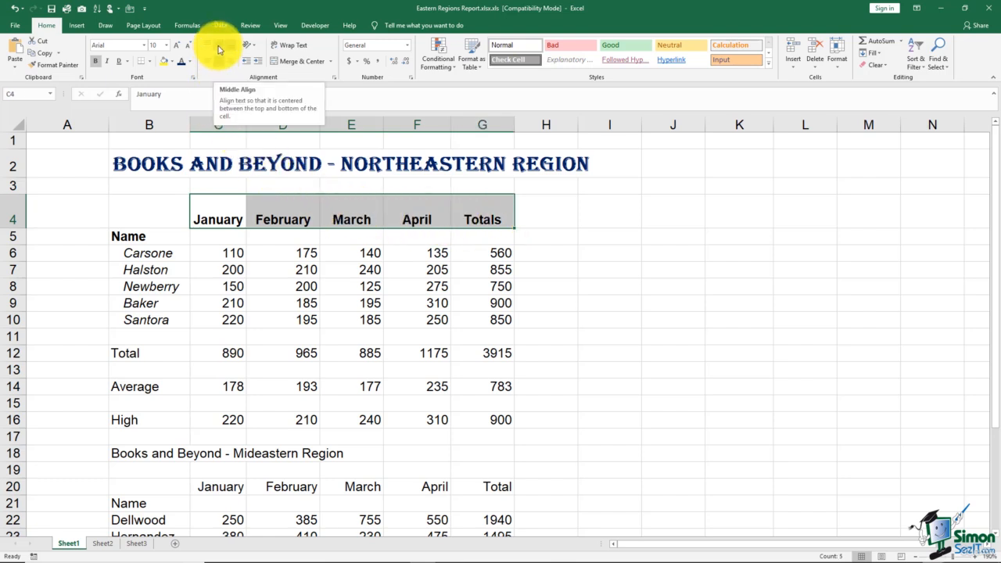
left_click(219, 49)
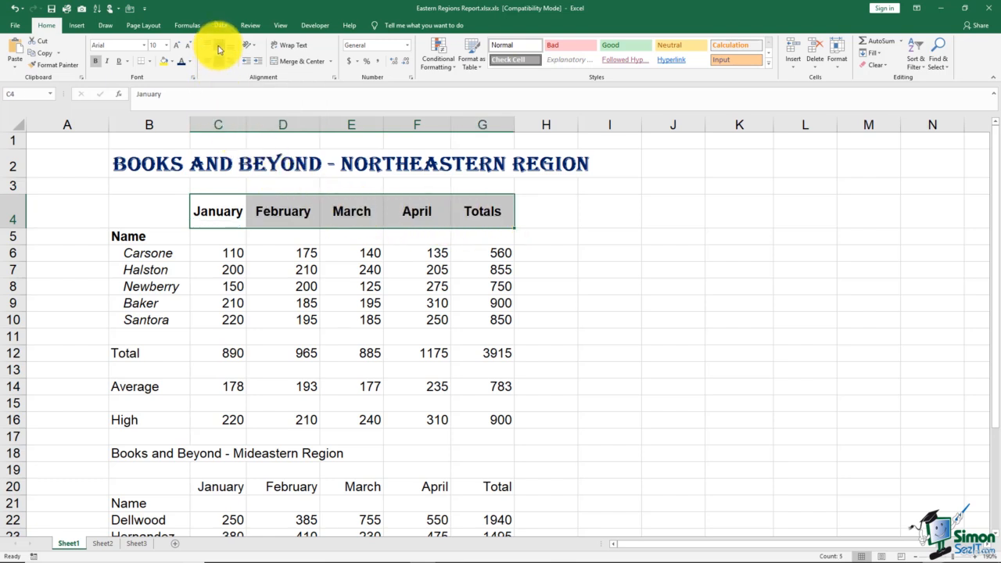
Try the counterclockwise, clockwise and vertical text orientations on the C4:G4 headings, adjusting the height of row 4.
left_click(254, 49)
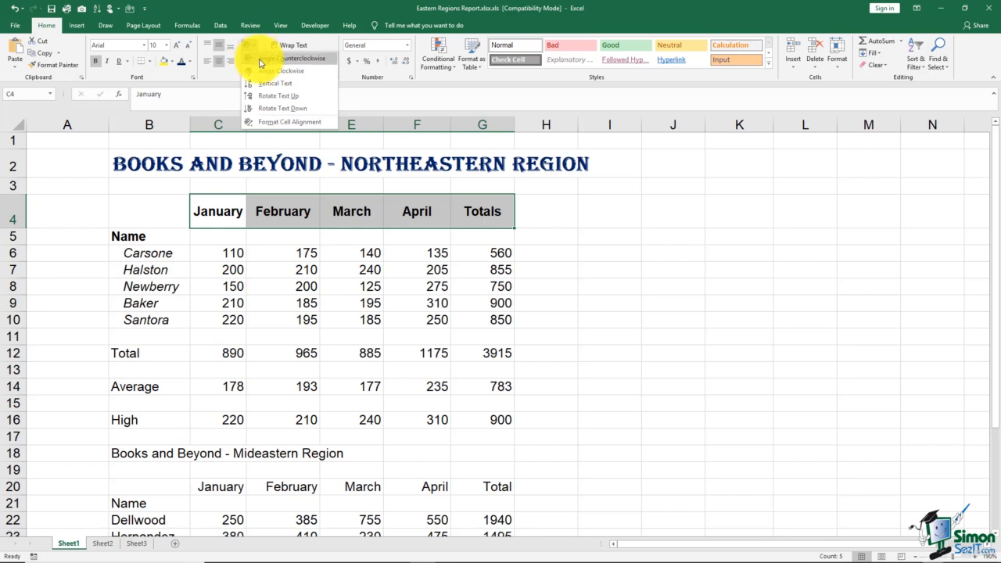
left_click(261, 59)
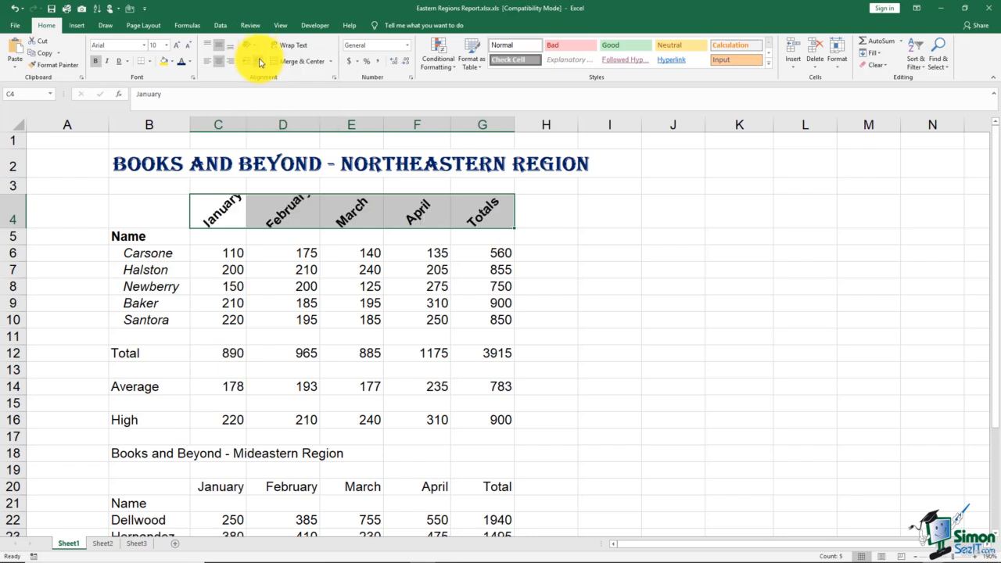
left_click(250, 44)
left_click(263, 76)
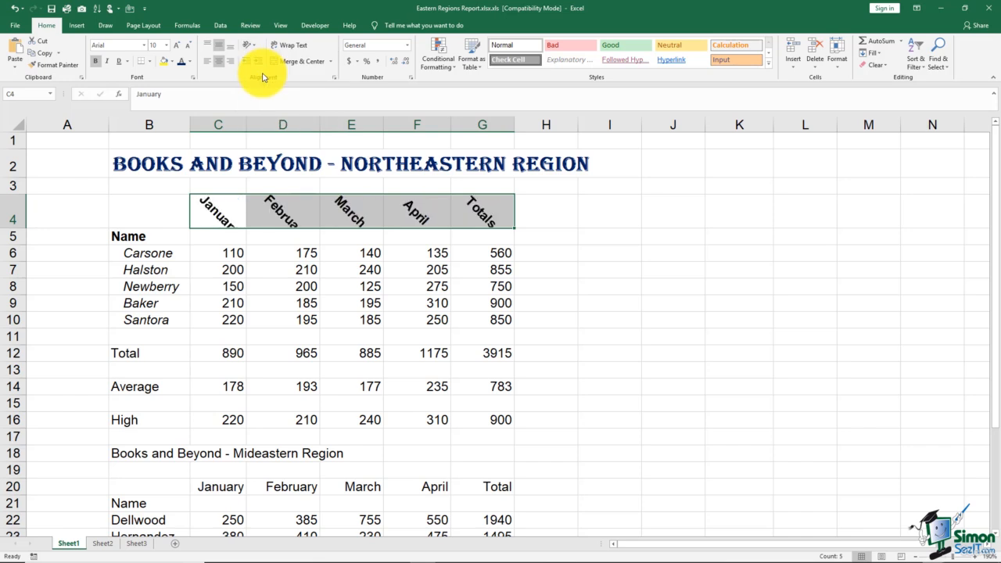
left_click(250, 44)
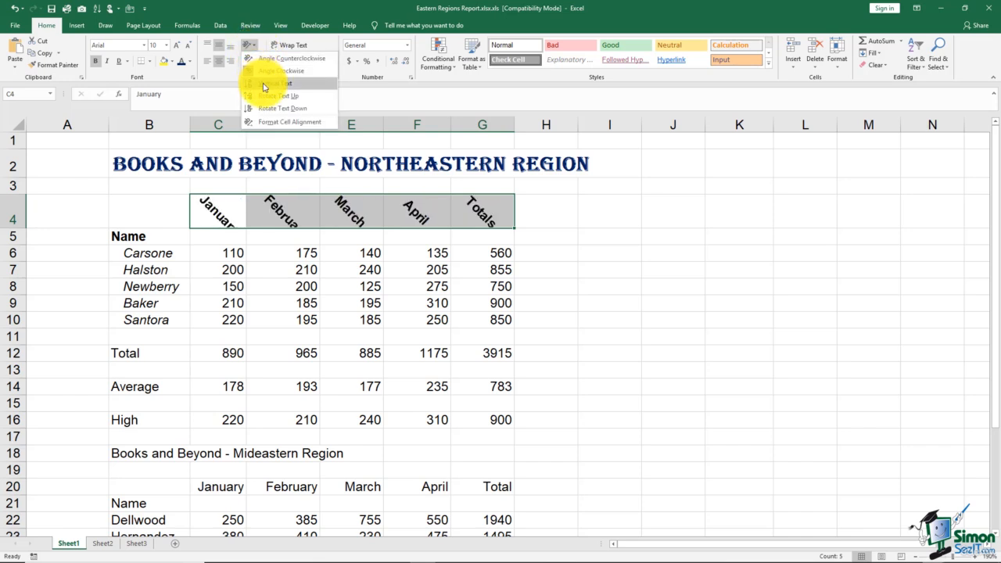
left_click(265, 84)
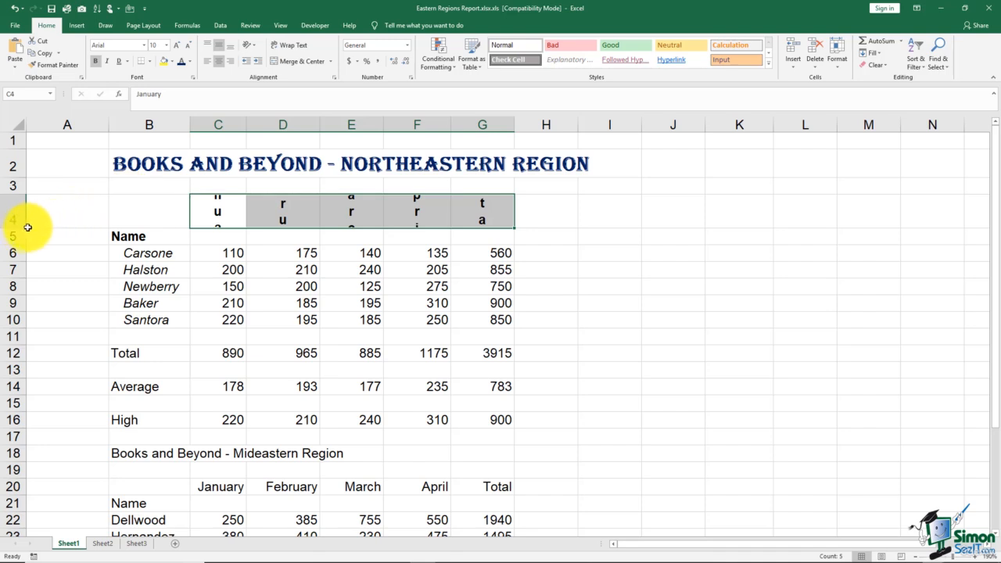
mouse_move(20, 227)
left_mouse_down()
mouse_move(21, 299)
mouse_move(12, 214)
mouse_move(13, 225)
left_mouse_up()
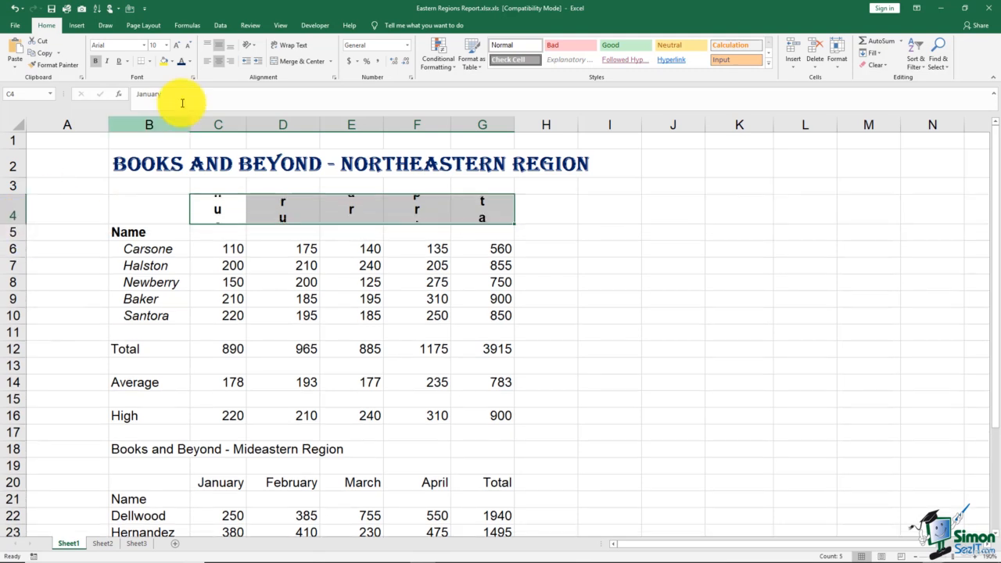
Angle the C4:G4 headings counterclockwise and autofit the height of row 4 to the rotated text.
left_click(254, 49)
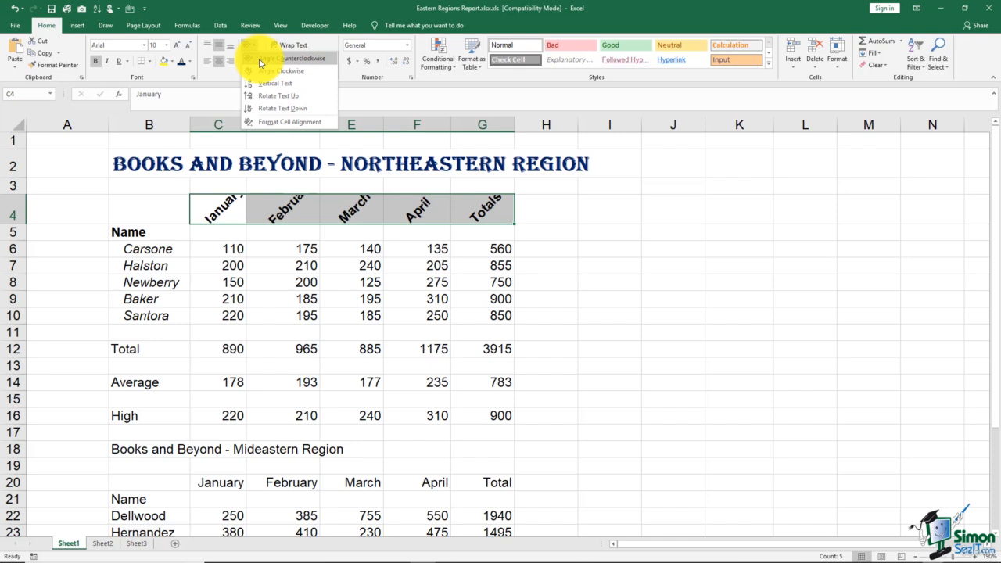
left_click(260, 60)
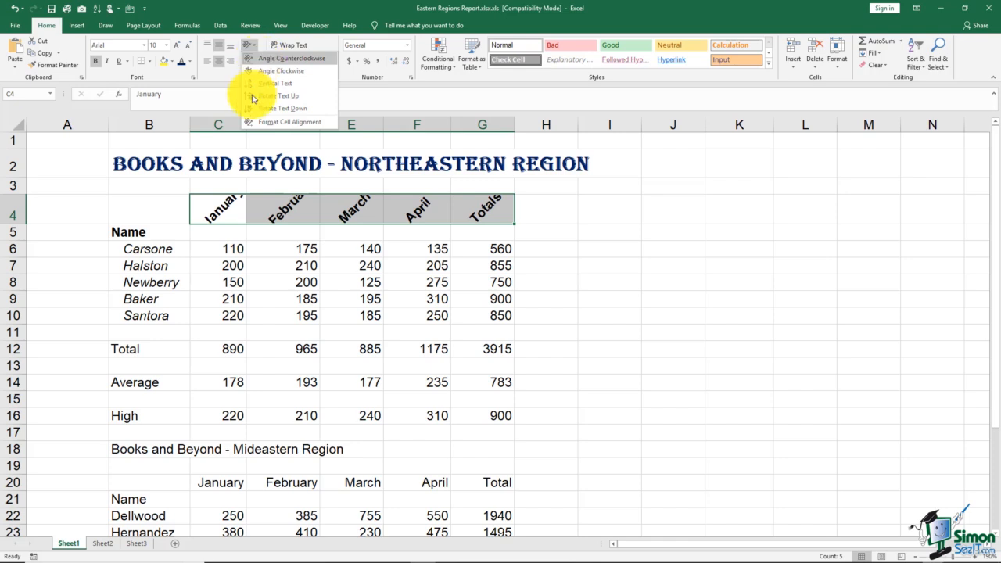
double_click(15, 224)
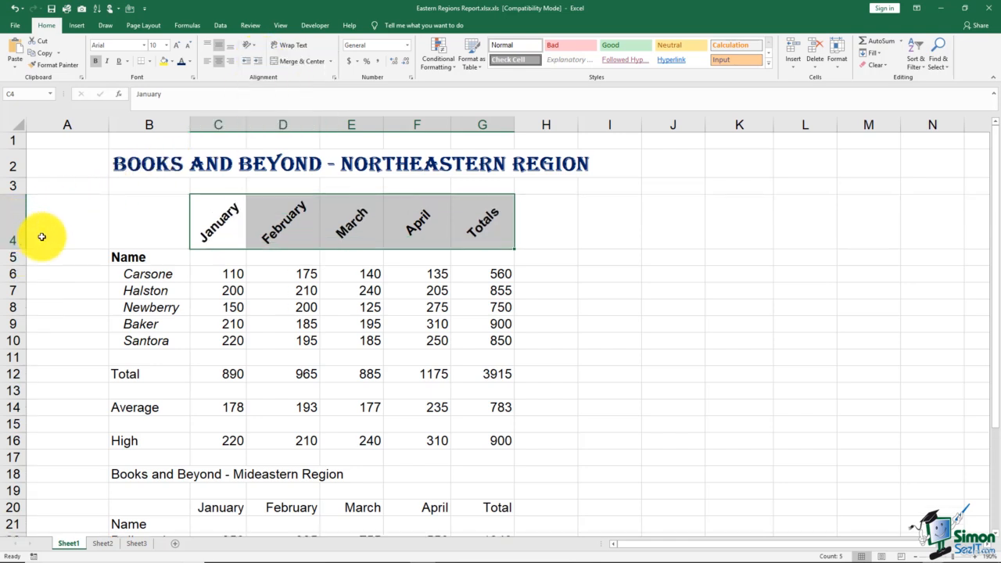
left_click(546, 241)
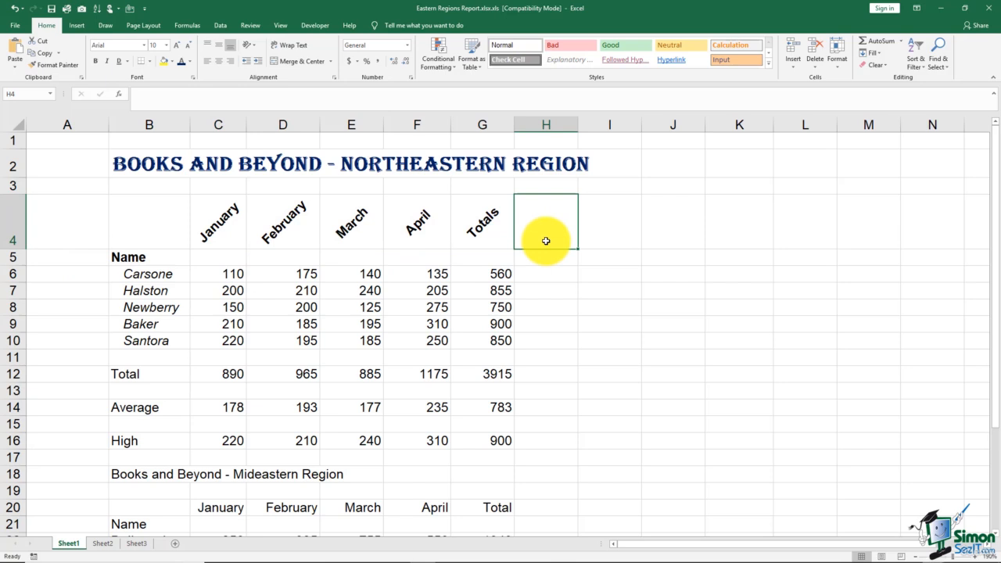